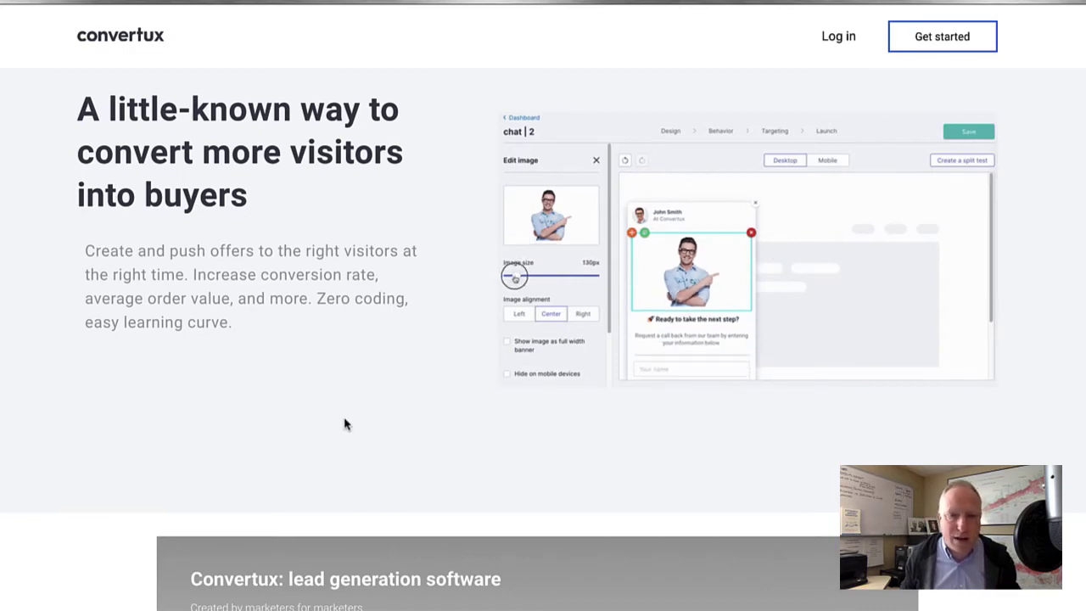
# Scroll down the sales page to the $349 special offer with 100,000 views/month and 10 websites.
pyautogui.scroll(-3, 176, 452)
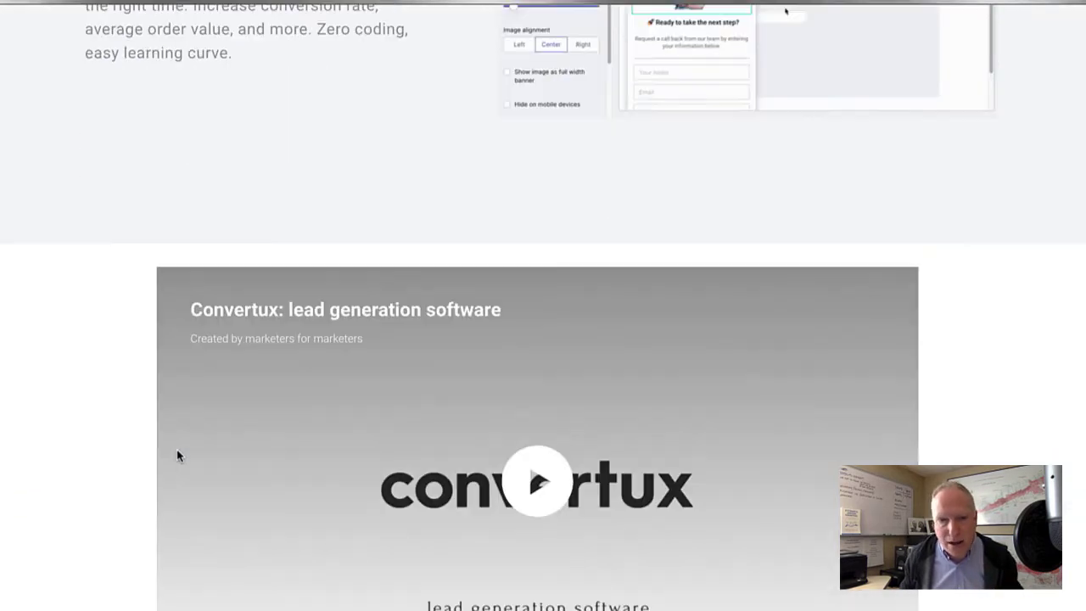
pyautogui.scroll(-8, 176, 456)
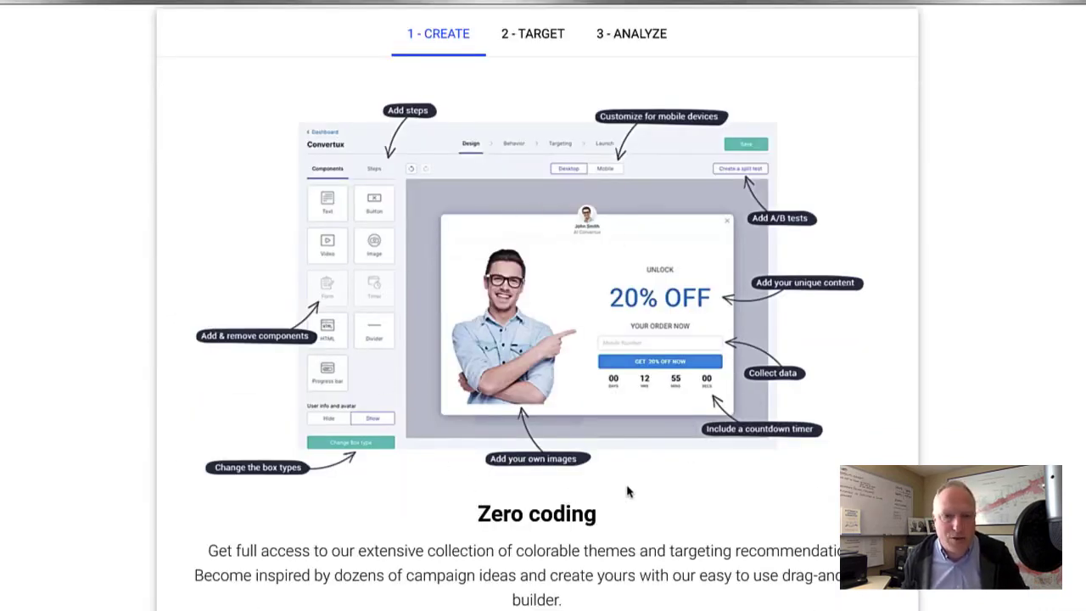
pyautogui.scroll(-1, 647, 486)
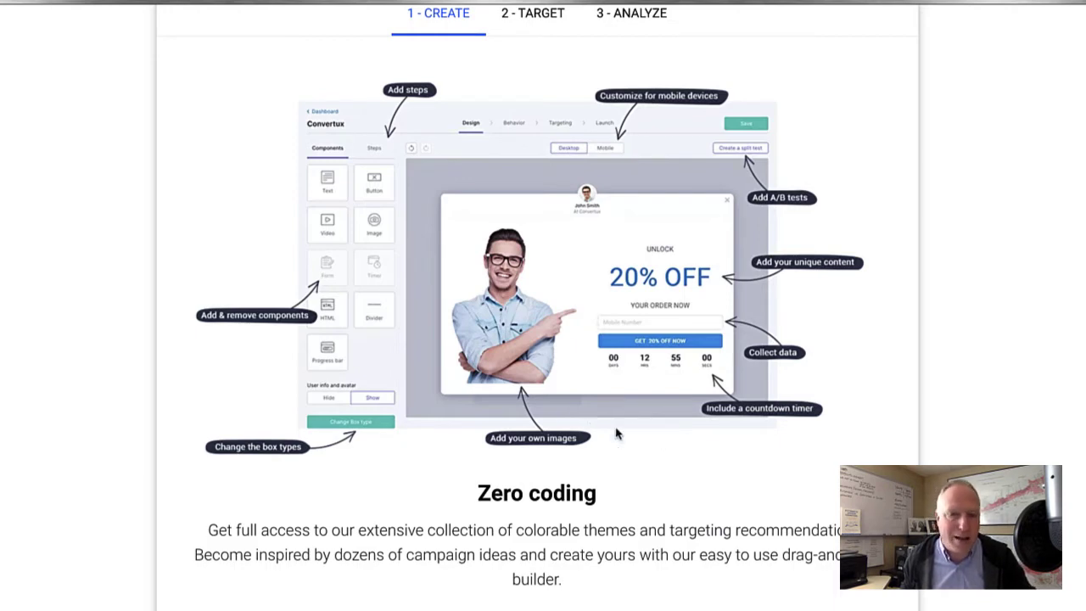
pyautogui.scroll(-5, 641, 445)
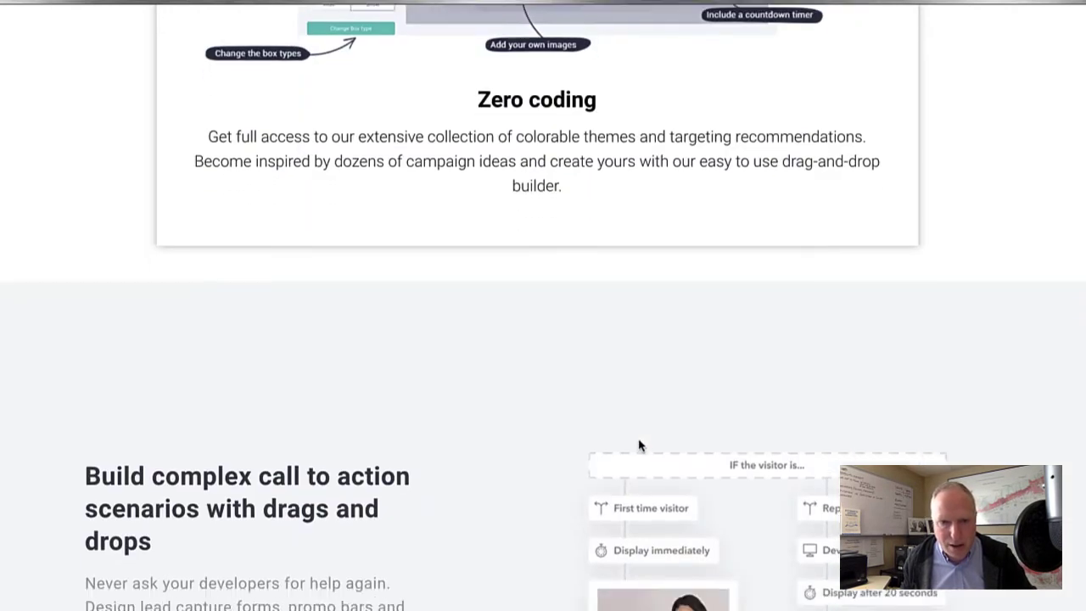
pyautogui.scroll(-8, 640, 445)
pyautogui.scroll(-2, 640, 442)
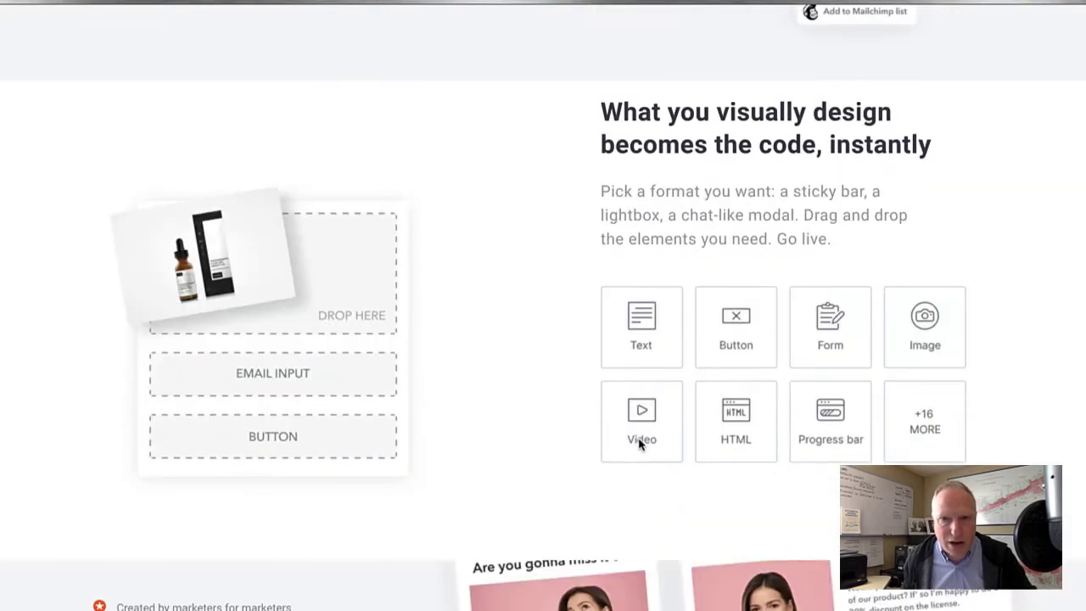
pyautogui.scroll(-12, 640, 444)
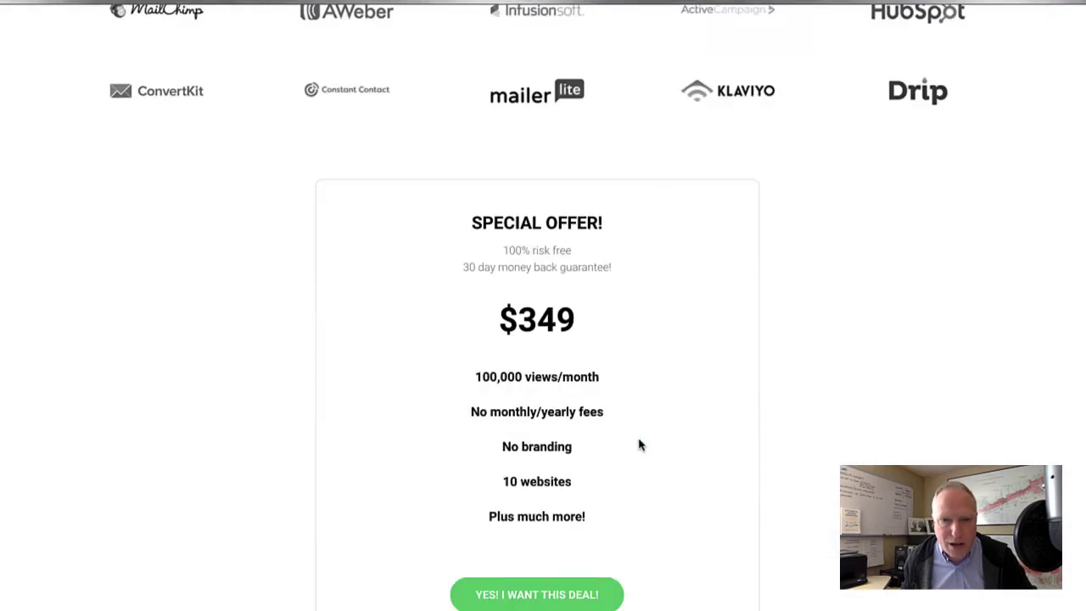
pyautogui.scroll(-1, 640, 445)
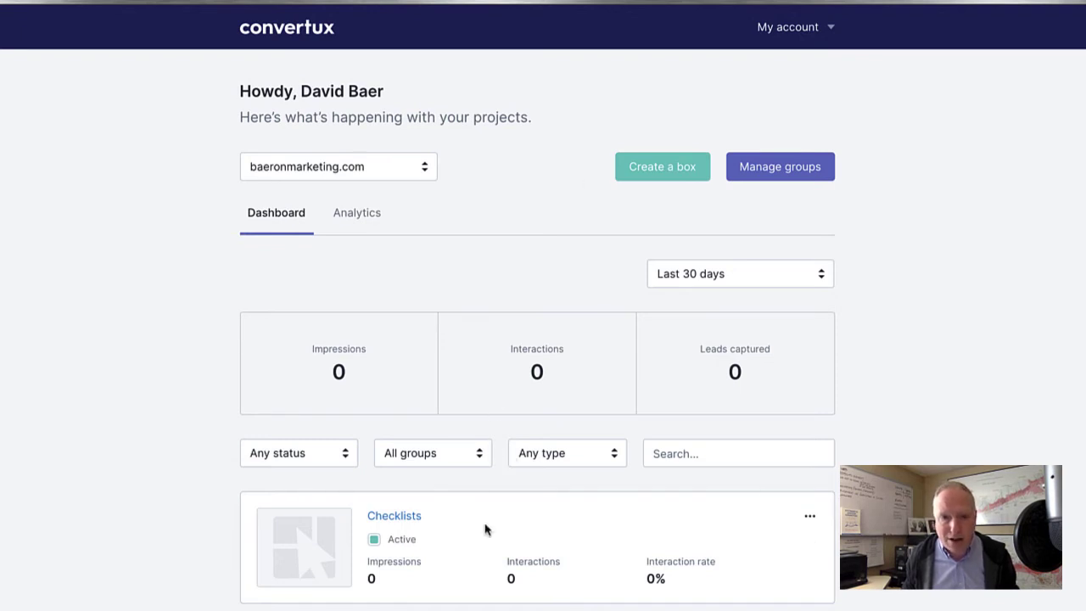
# Switch to the go.baeronmarketing.com site and begin a new box.
pyautogui.click(406, 174)
pyautogui.click(386, 185)
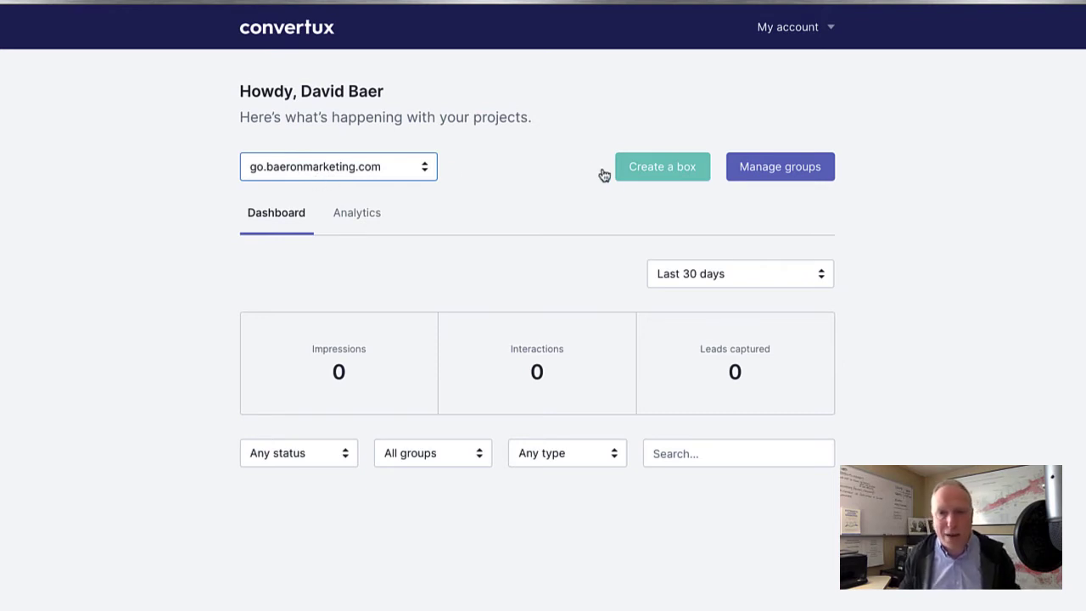
pyautogui.click(657, 180)
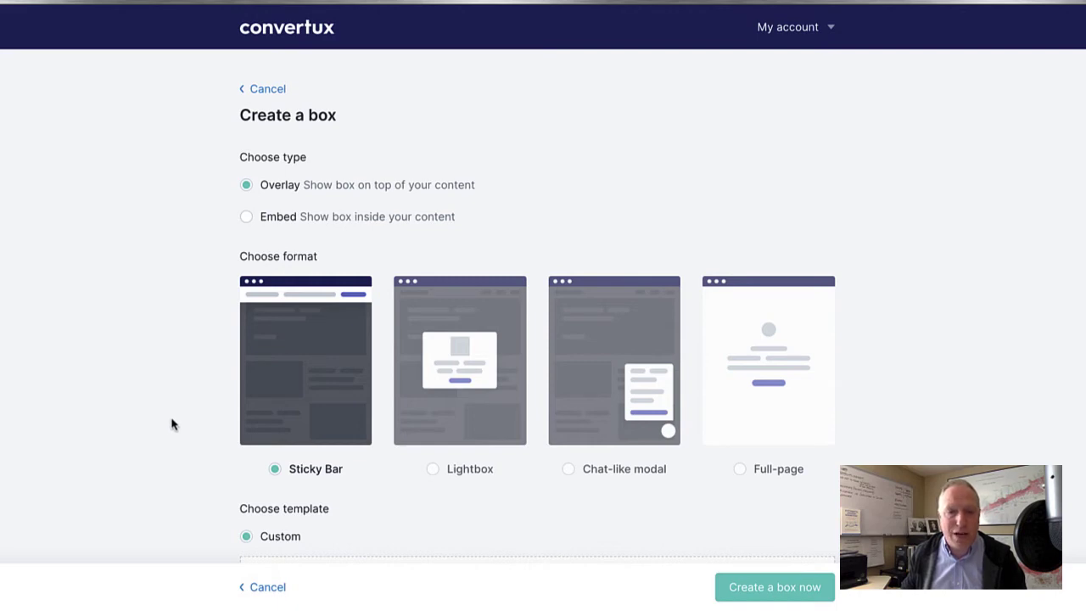
# Build the Overlay Sticky Bar box from the Limited offer template and enter its editor.
pyautogui.scroll(-1, 172, 424)
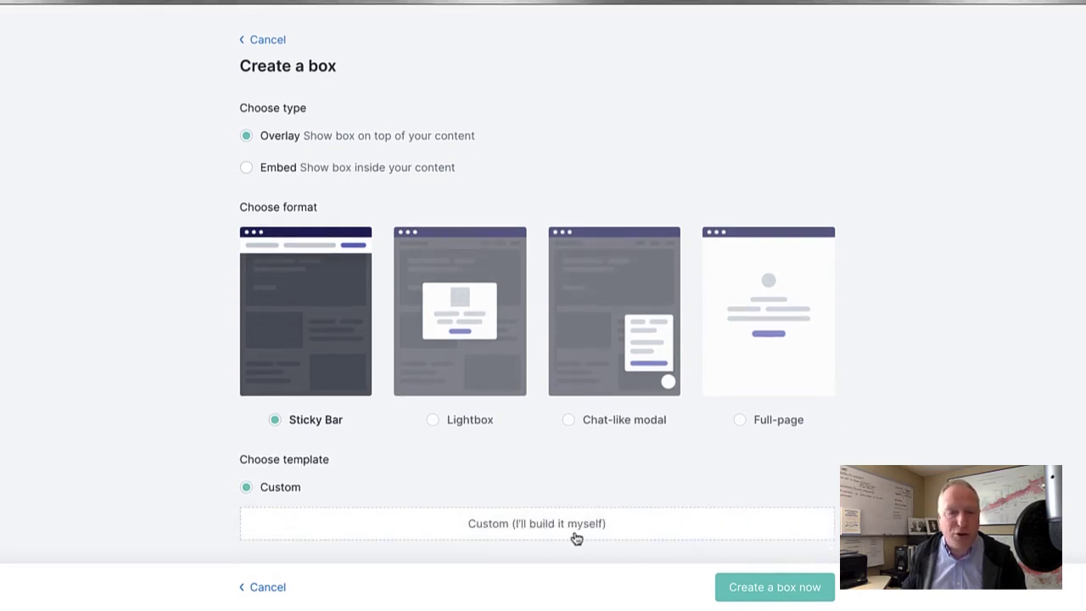
pyautogui.scroll(-10, 585, 485)
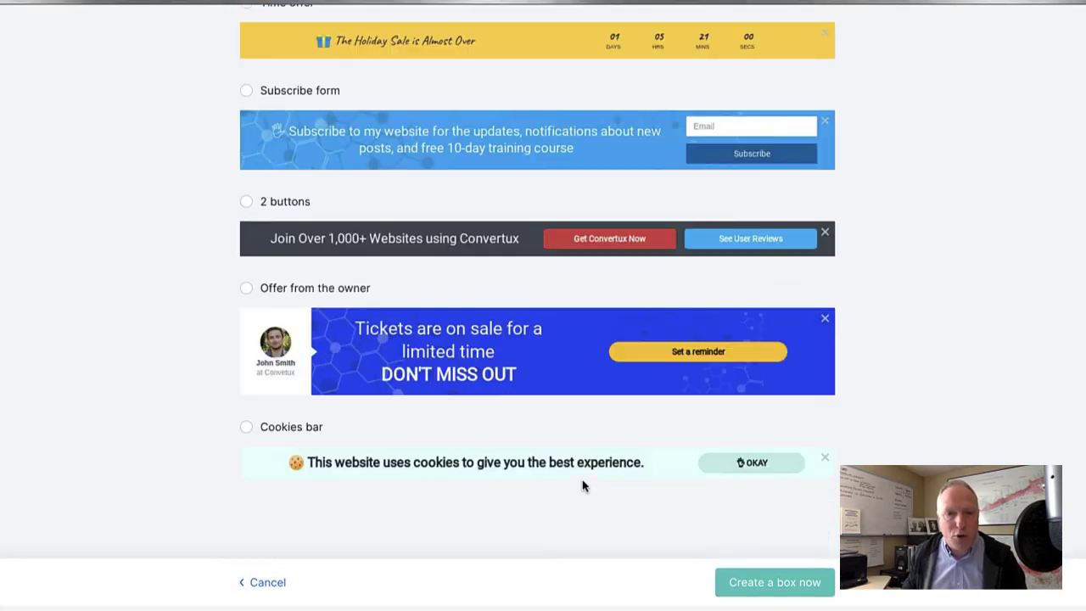
pyautogui.scroll(6, 583, 485)
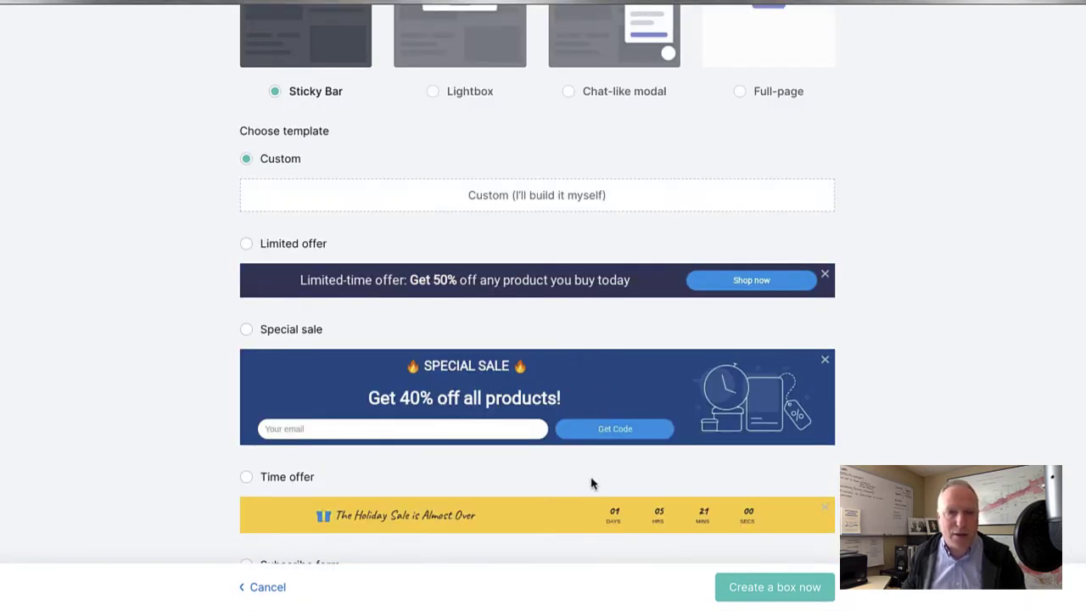
pyautogui.scroll(1, 585, 480)
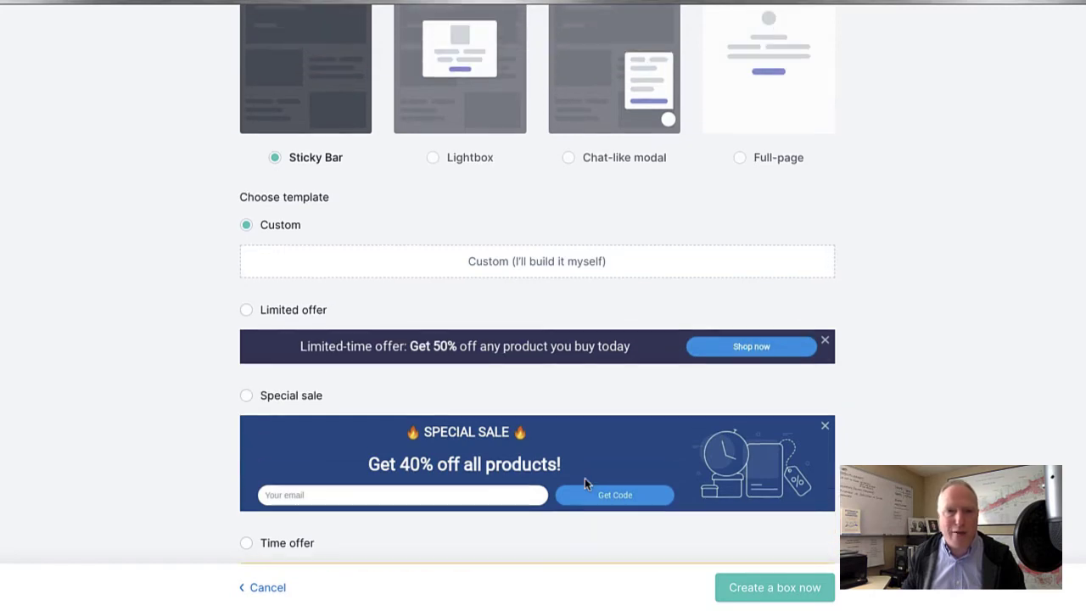
pyautogui.click(246, 310)
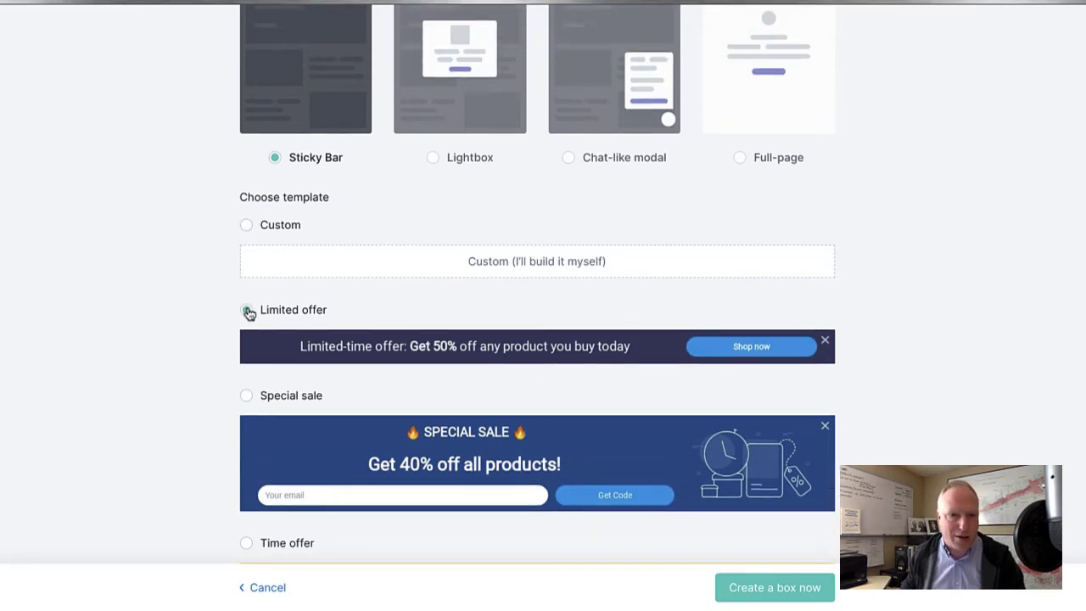
pyautogui.click(765, 594)
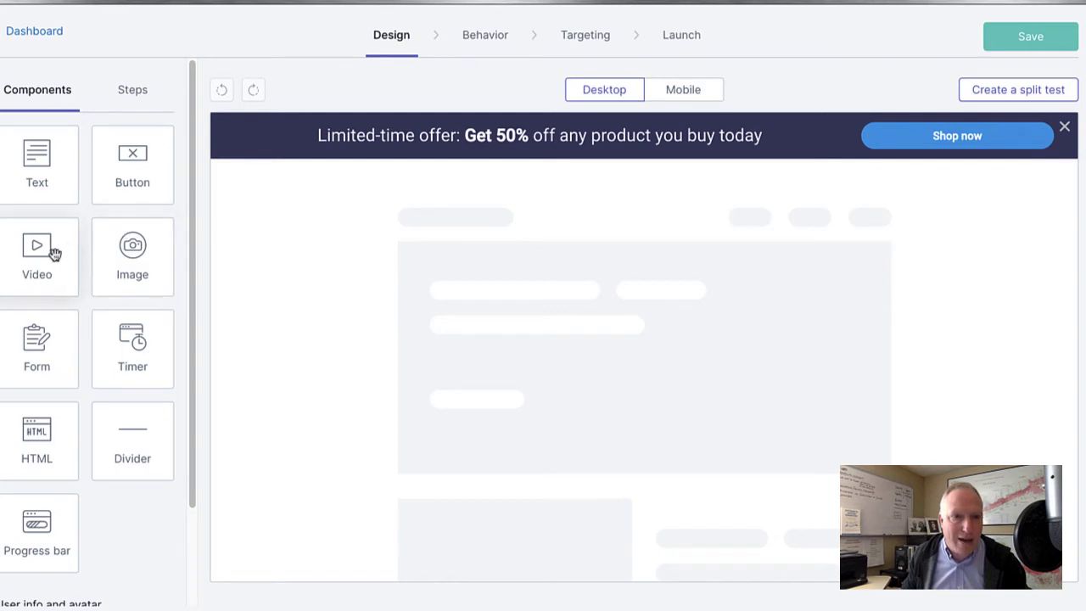
# Delete 'Limited-time offer: ' so the headline reads 'Get 50% off any product you buy today'.
pyautogui.moveTo(28, 168); pyautogui.dragTo(90, 216)
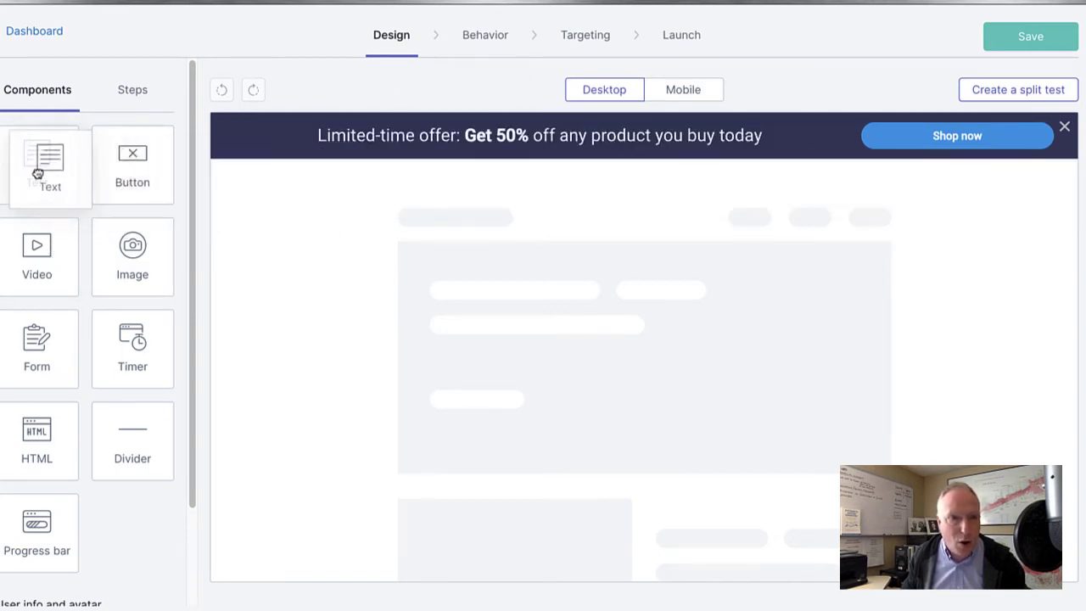
pyautogui.moveTo(151, 261); pyautogui.dragTo(133, 276)
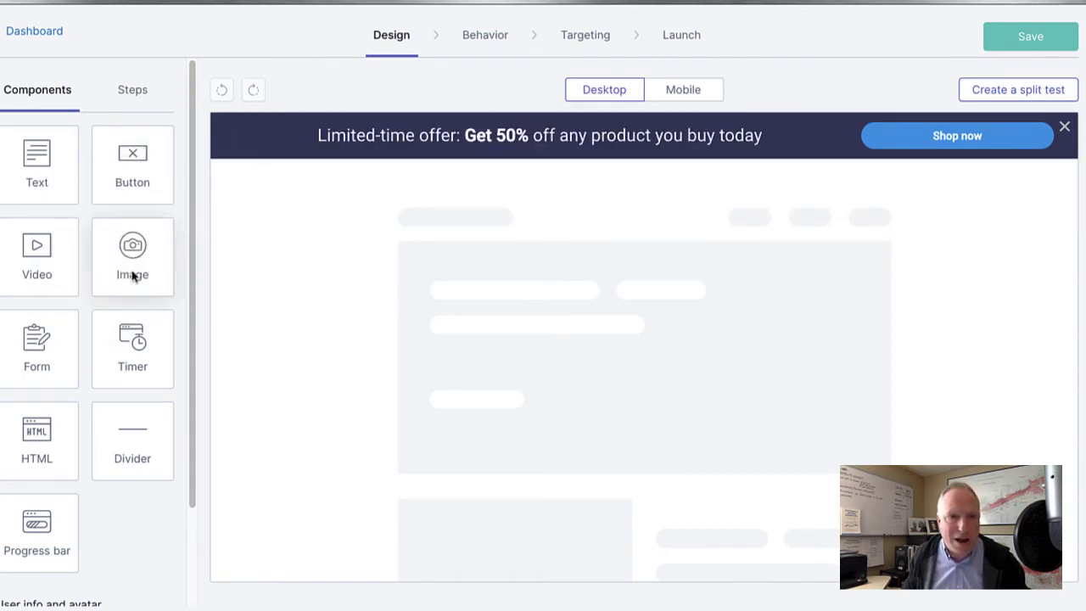
pyautogui.click(444, 139)
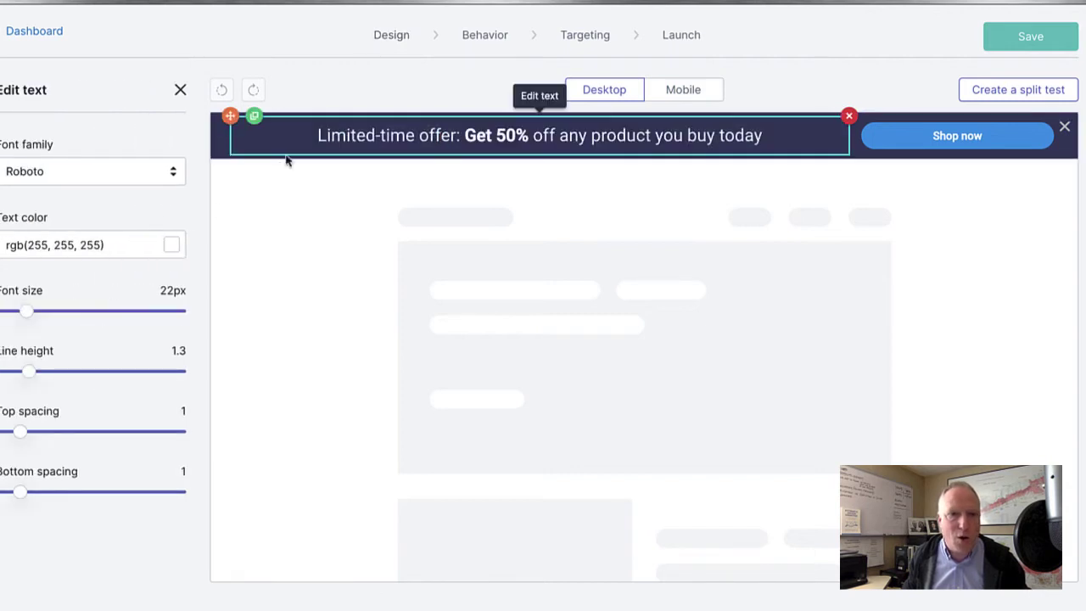
pyautogui.doubleClick(464, 140)
pyautogui.click(463, 139)
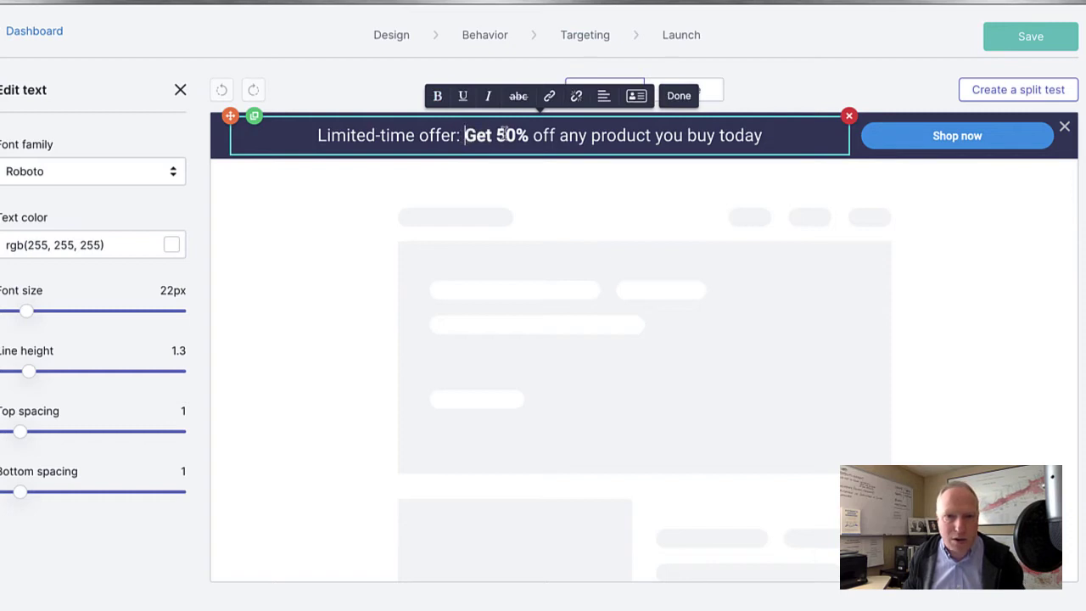
pyautogui.hotkey('shift', 'Home')
pyautogui.press('BackSpace')
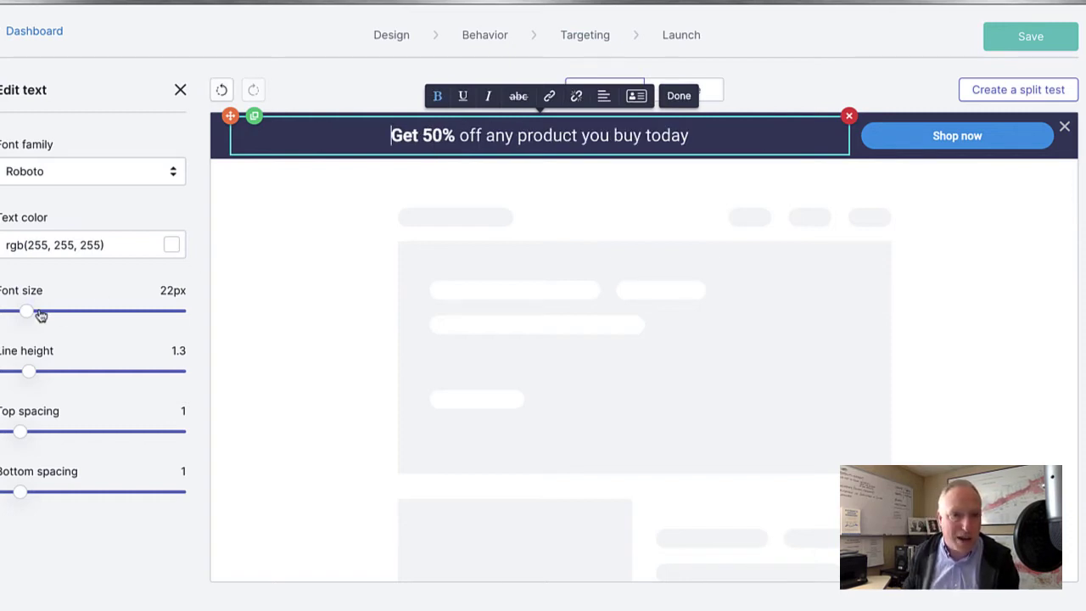
# Set the headline font to 38px in yellow.
pyautogui.moveTo(28, 311); pyautogui.dragTo(59, 310)
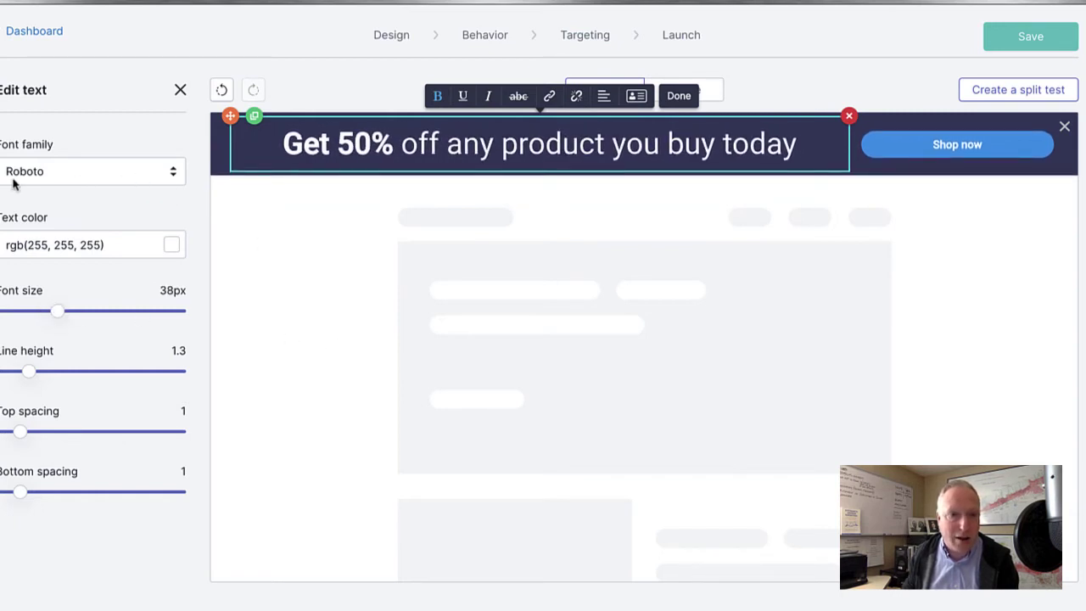
pyautogui.click(169, 246)
pyautogui.click(81, 296)
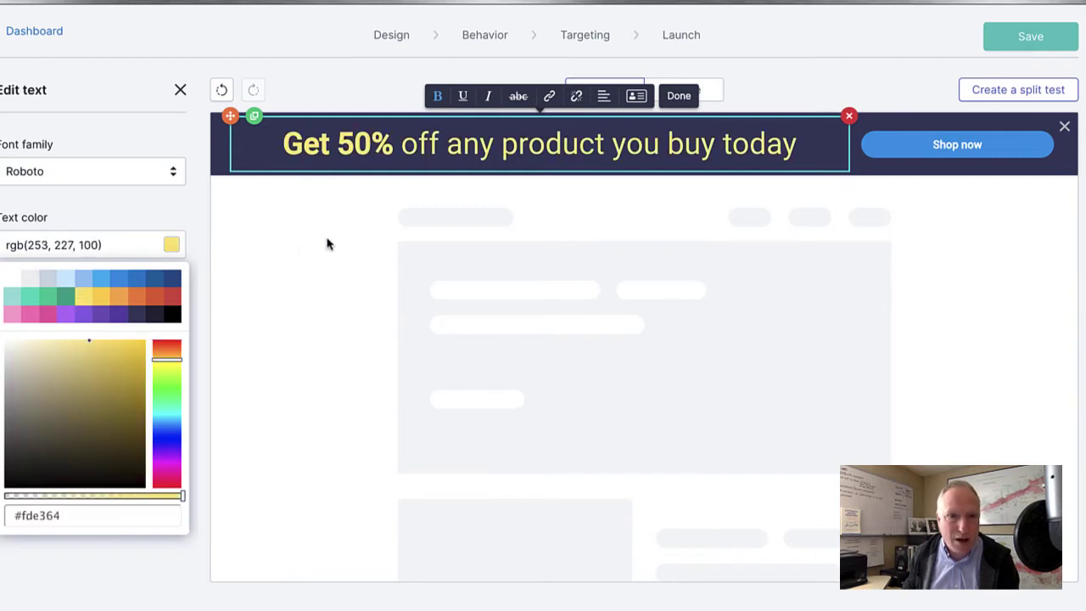
pyautogui.click(288, 460)
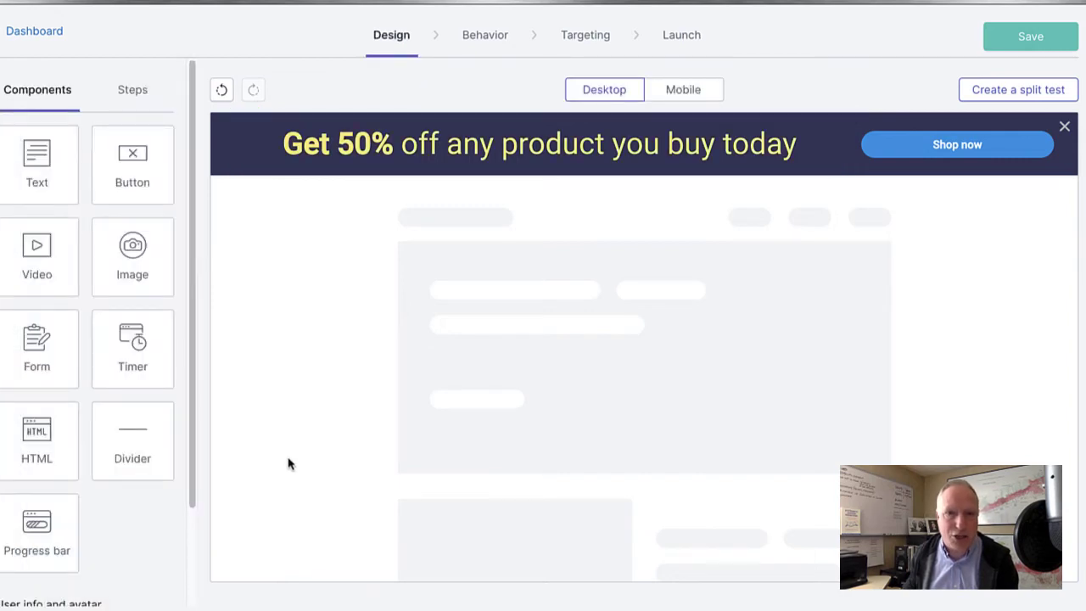
# Relabel the Shop now button 'Buy Now!' and make it yellow.
pyautogui.click(933, 144)
pyautogui.doubleClick(961, 148)
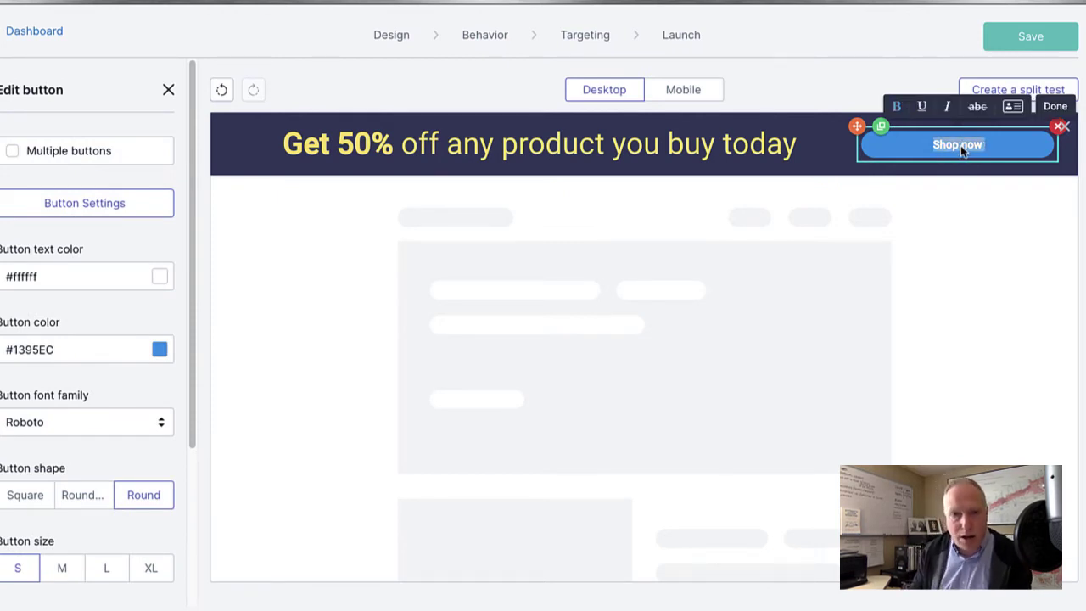
pyautogui.write('Buy N')
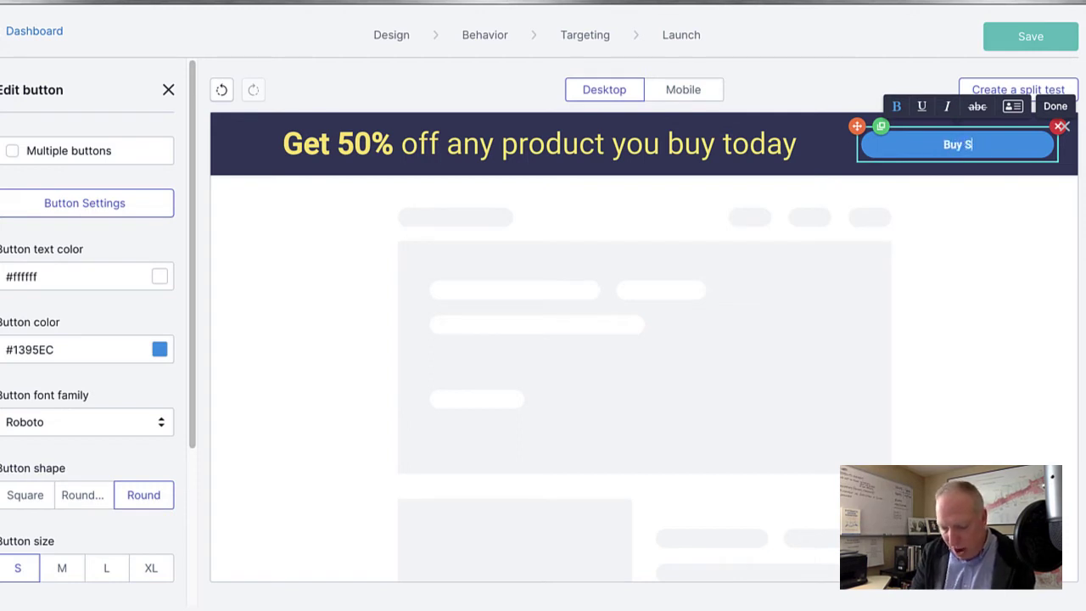
pyautogui.write('ow!')
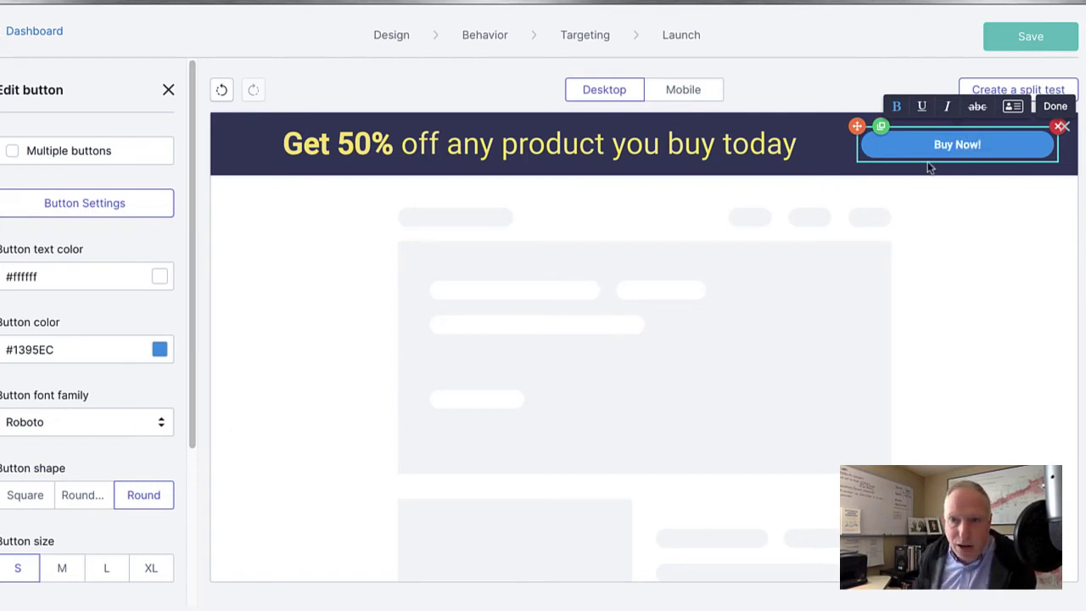
pyautogui.click(160, 349)
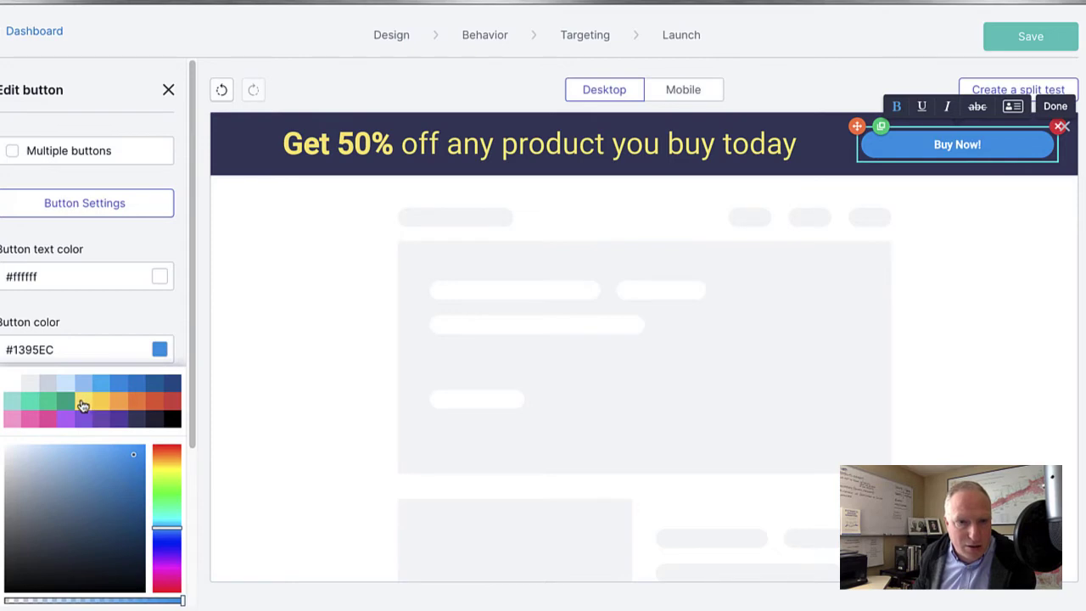
pyautogui.click(85, 402)
pyautogui.click(844, 182)
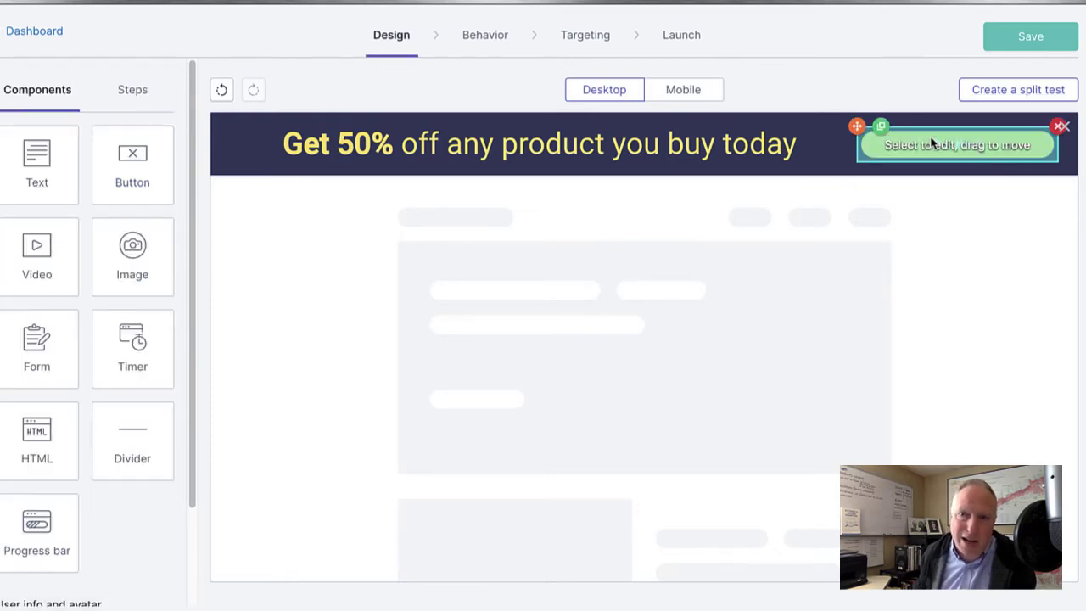
# Make the Buy Now! button text black.
pyautogui.click(955, 148)
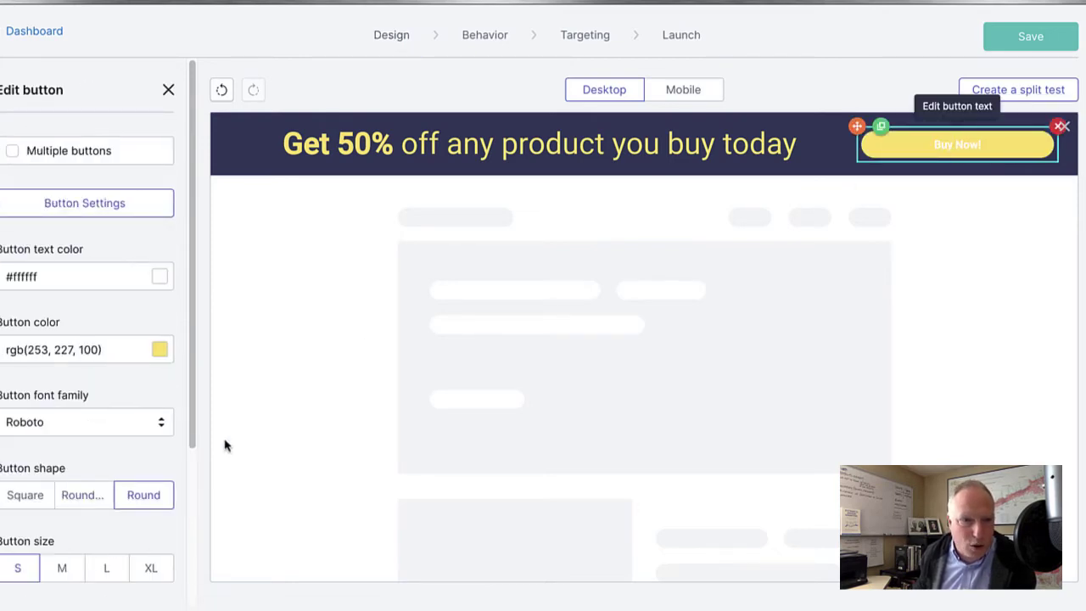
pyautogui.click(162, 279)
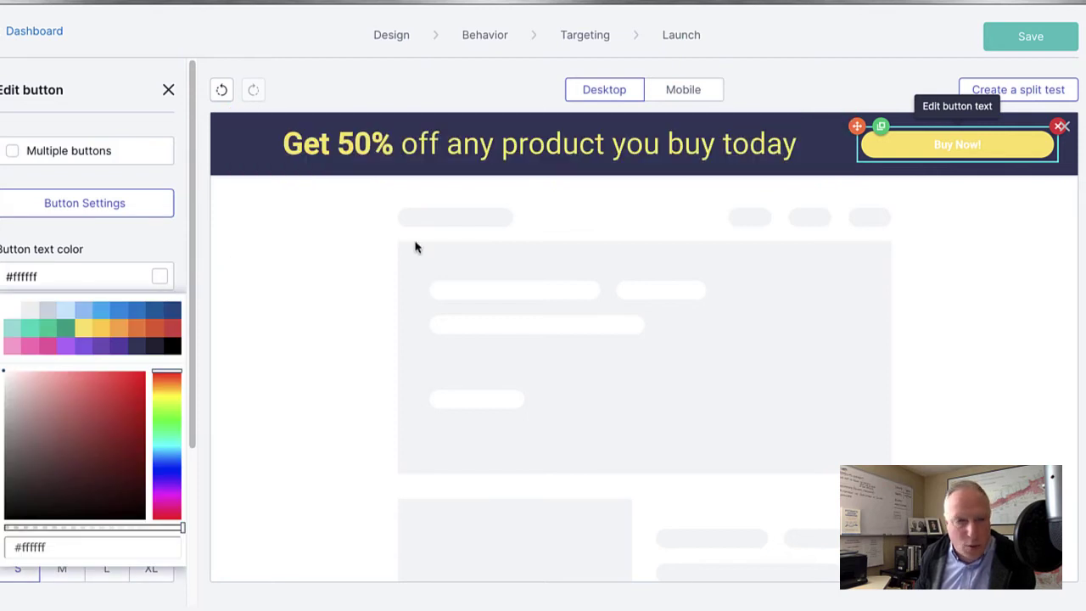
pyautogui.click(172, 346)
pyautogui.click(393, 429)
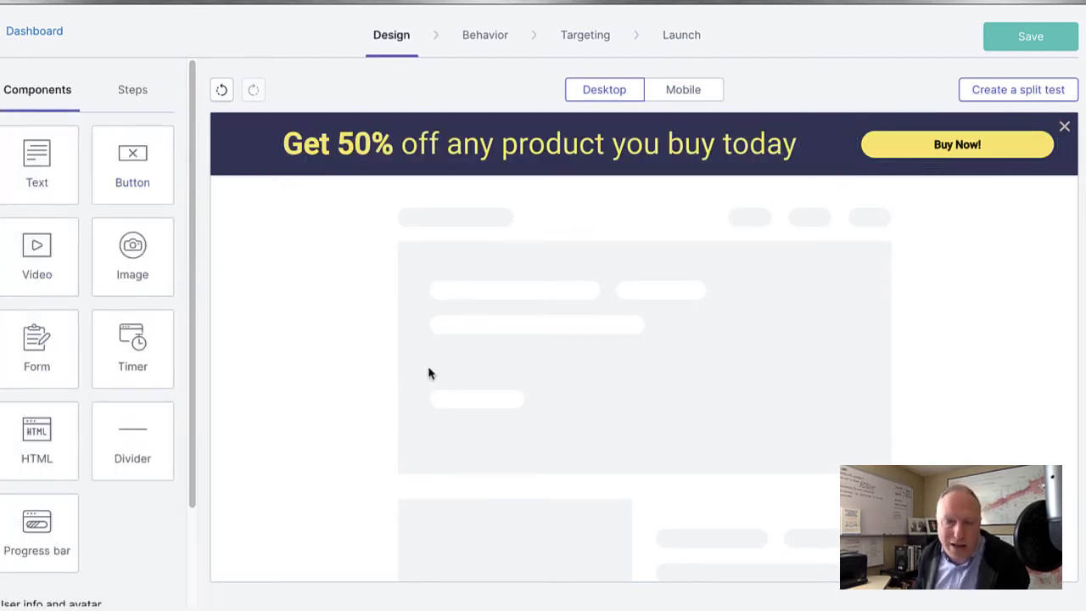
# Set the bar background colour to deep purple #5d42ab.
pyautogui.click(218, 165)
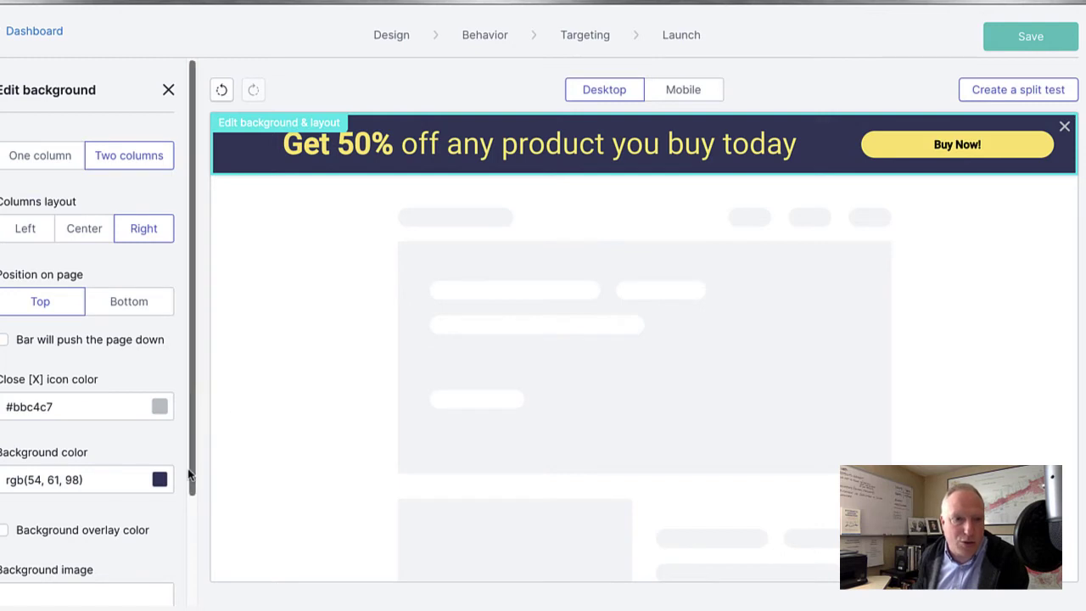
pyautogui.click(159, 480)
pyautogui.scroll(-2, 133, 384)
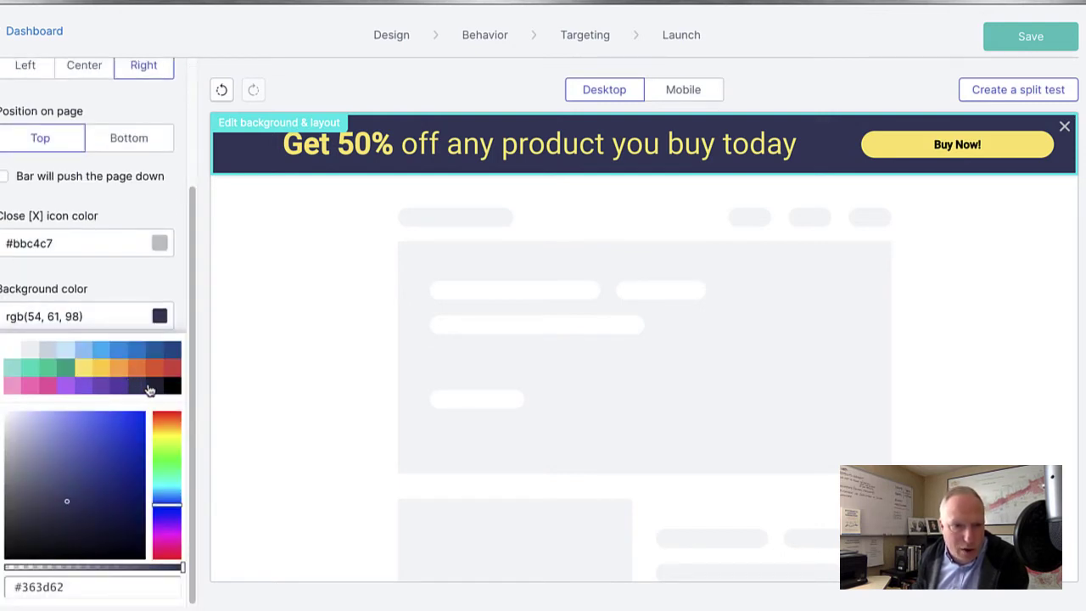
pyautogui.click(101, 392)
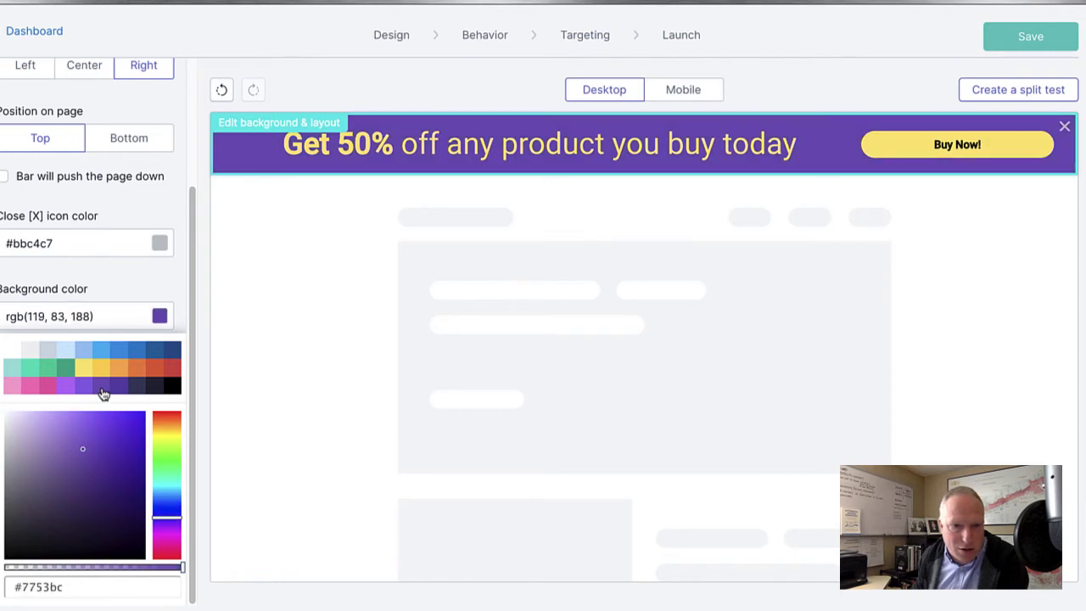
pyautogui.click(115, 391)
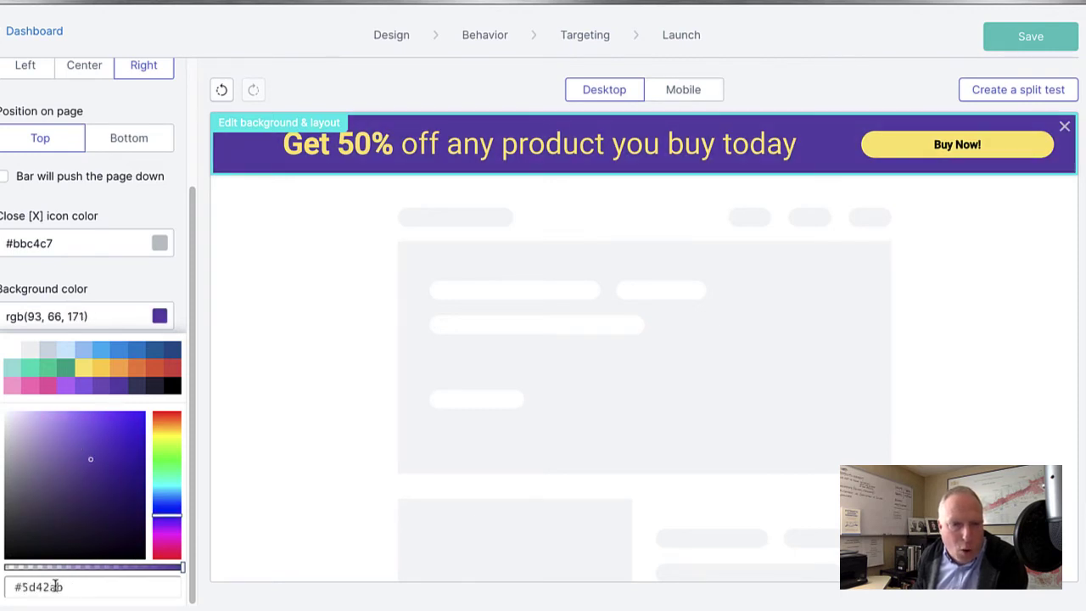
pyautogui.click(85, 589)
pyautogui.click(135, 263)
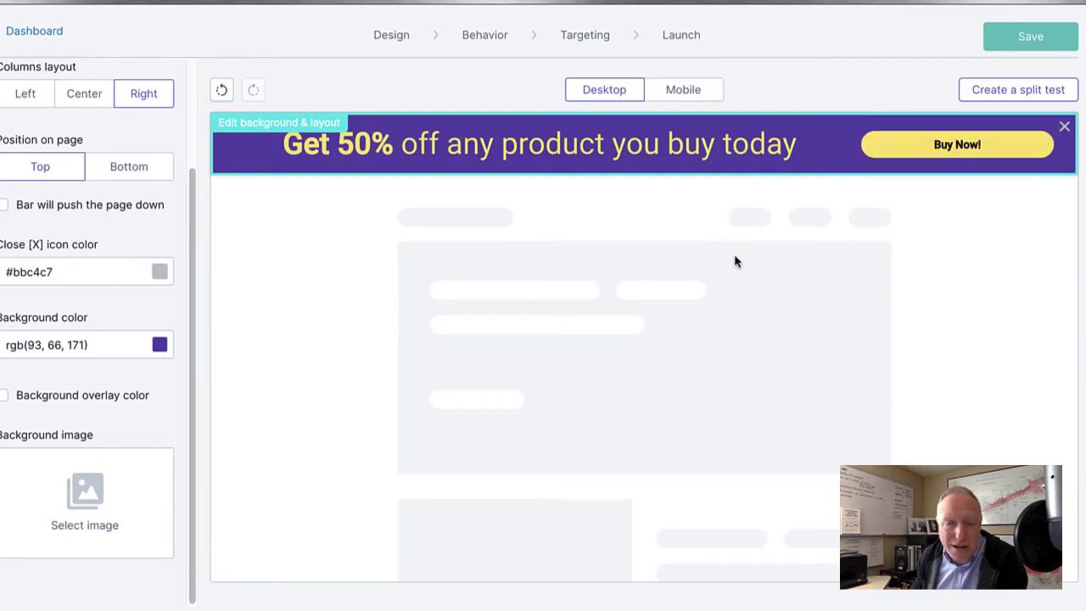
# Browse the image library for a background, then cancel without choosing one.
pyautogui.click(79, 502)
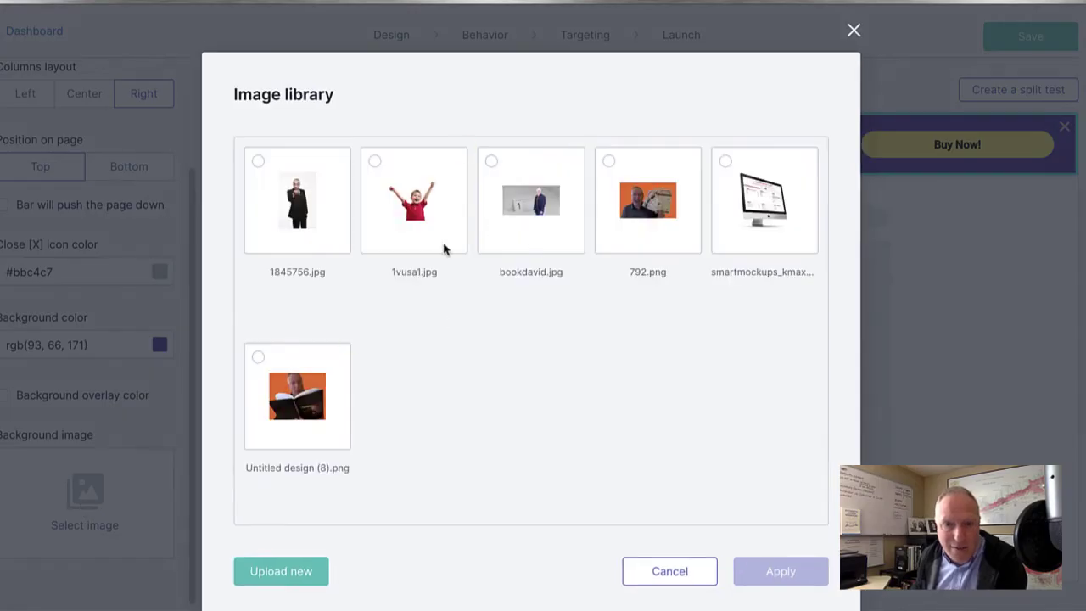
pyautogui.click(681, 570)
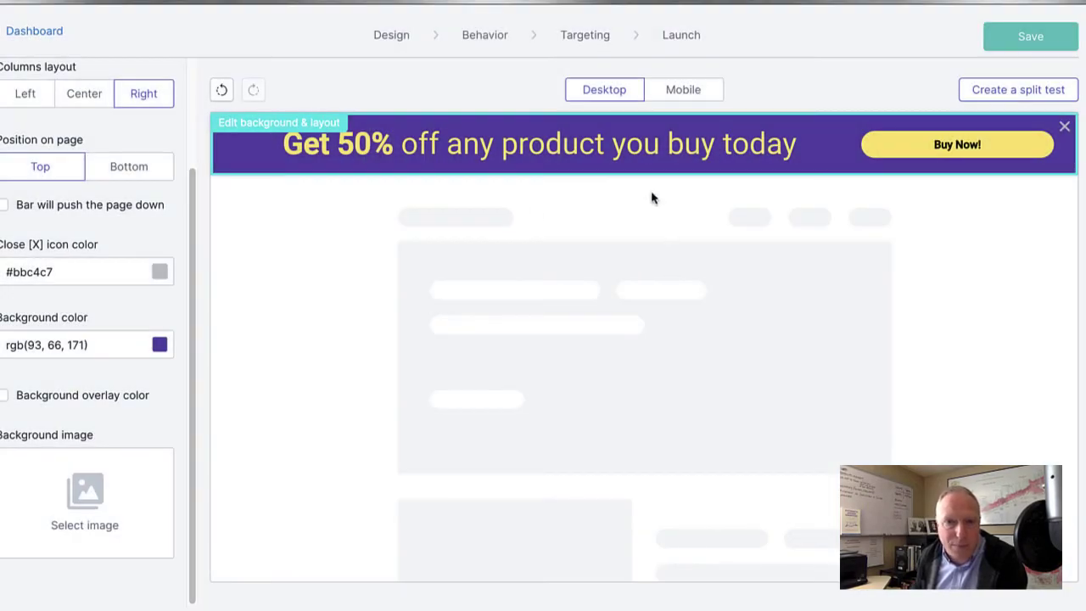
pyautogui.click(282, 377)
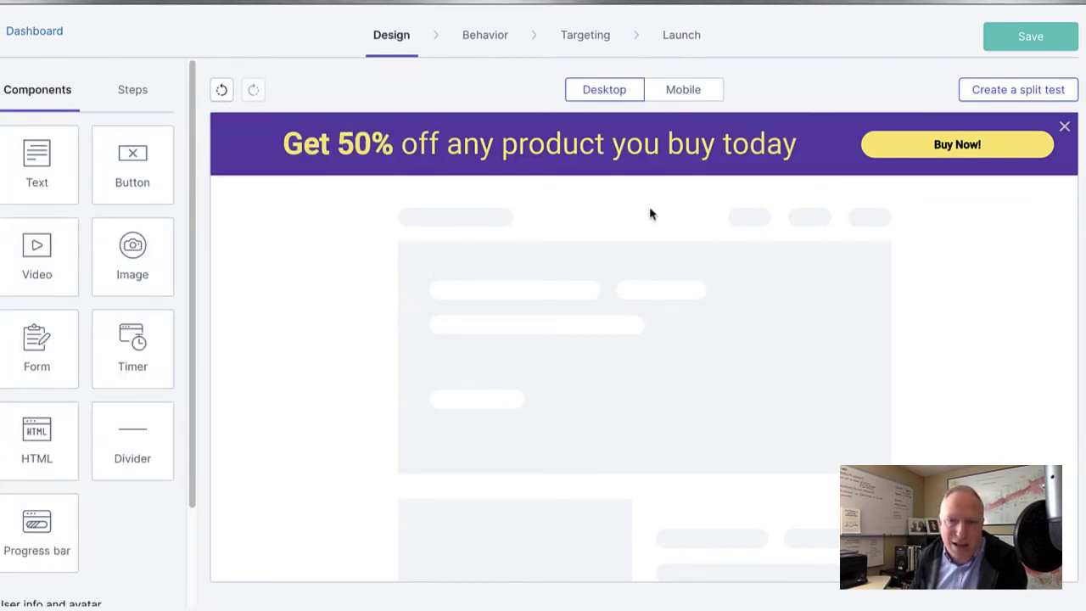
# Reduce the mobile headline font to 17px, then go back to the desktop layout.
pyautogui.click(681, 92)
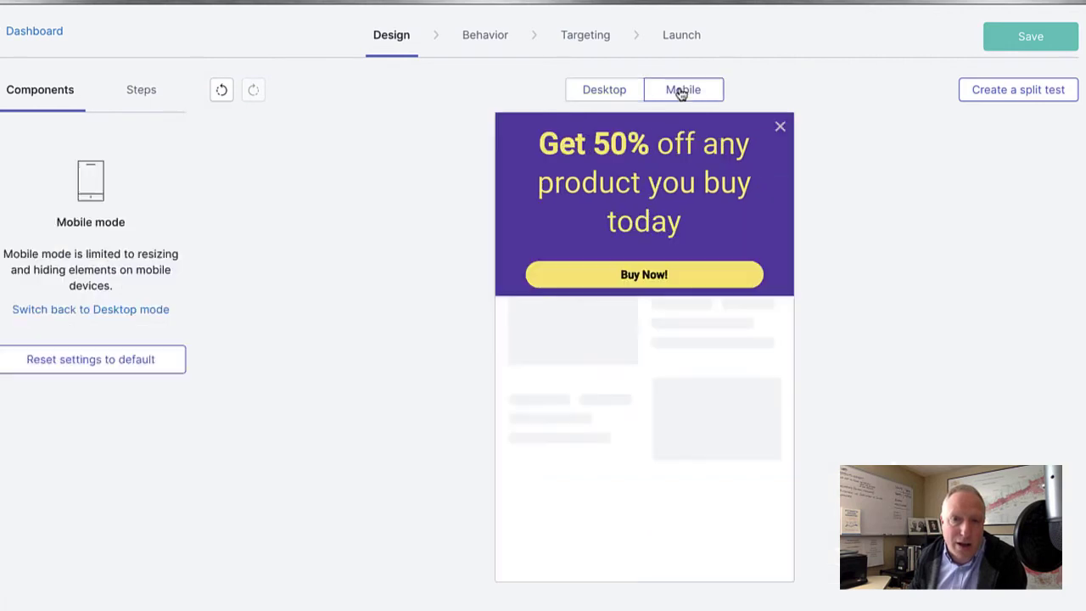
pyautogui.click(632, 185)
pyautogui.moveTo(62, 169); pyautogui.dragTo(23, 170)
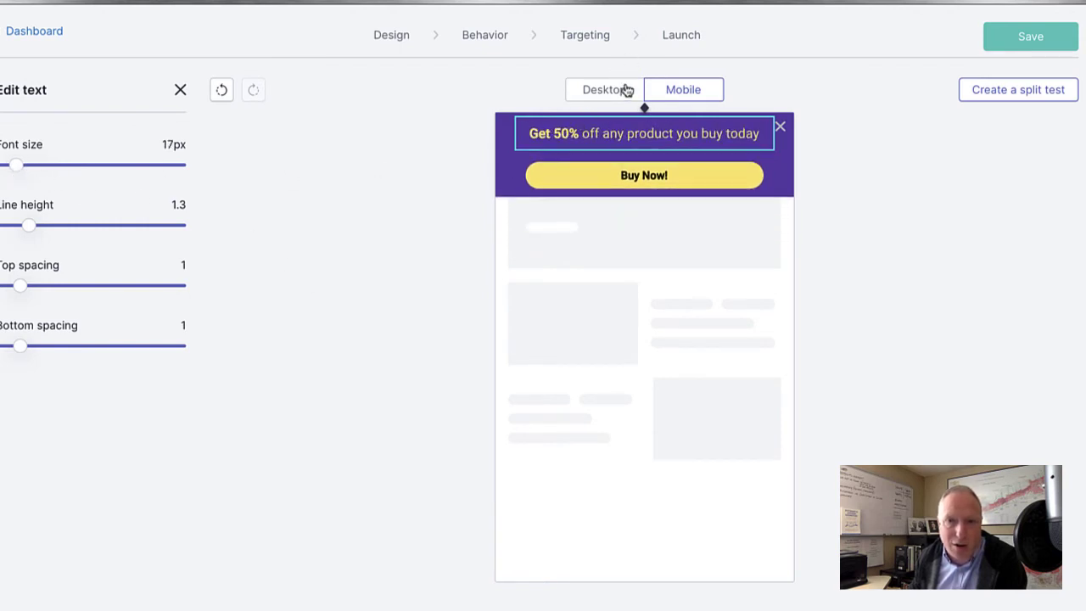
pyautogui.click(626, 90)
pyautogui.click(688, 88)
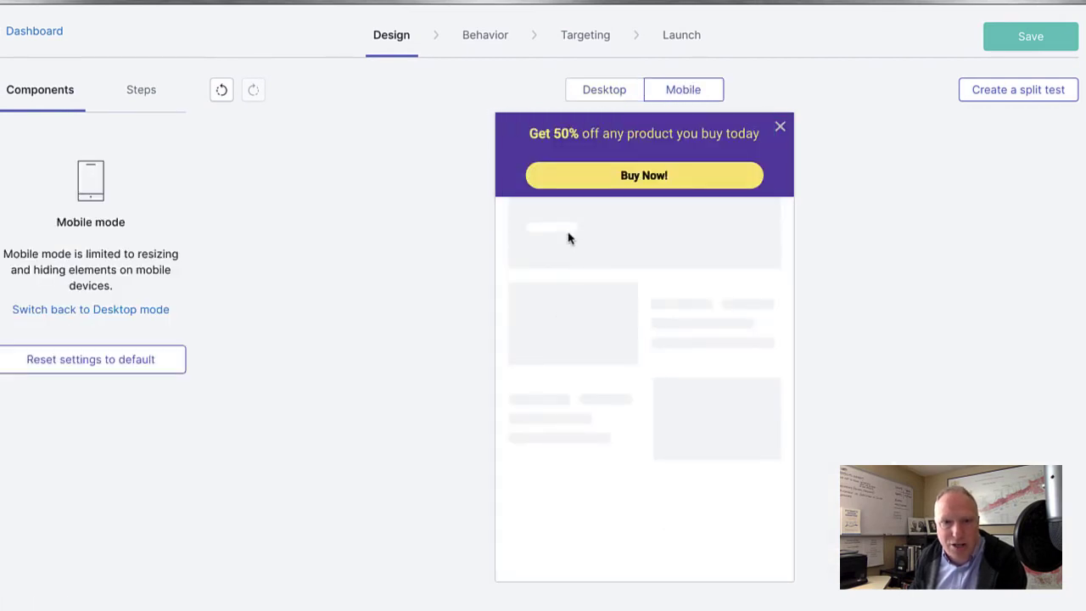
pyautogui.click(616, 88)
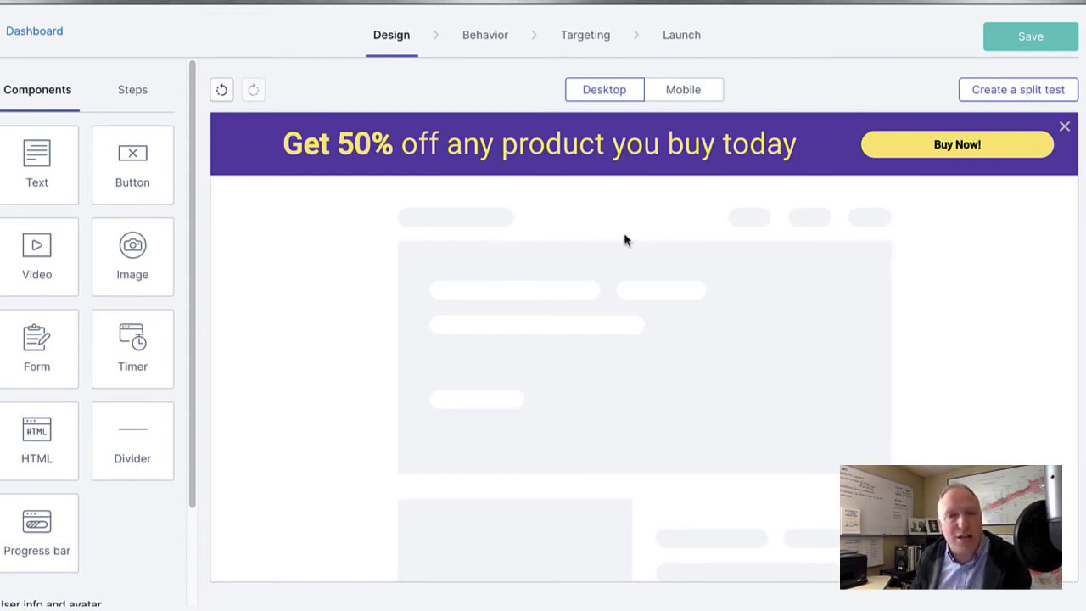
# In Behavior triggers, try a Scrolling the page trigger at 50%.
pyautogui.click(484, 39)
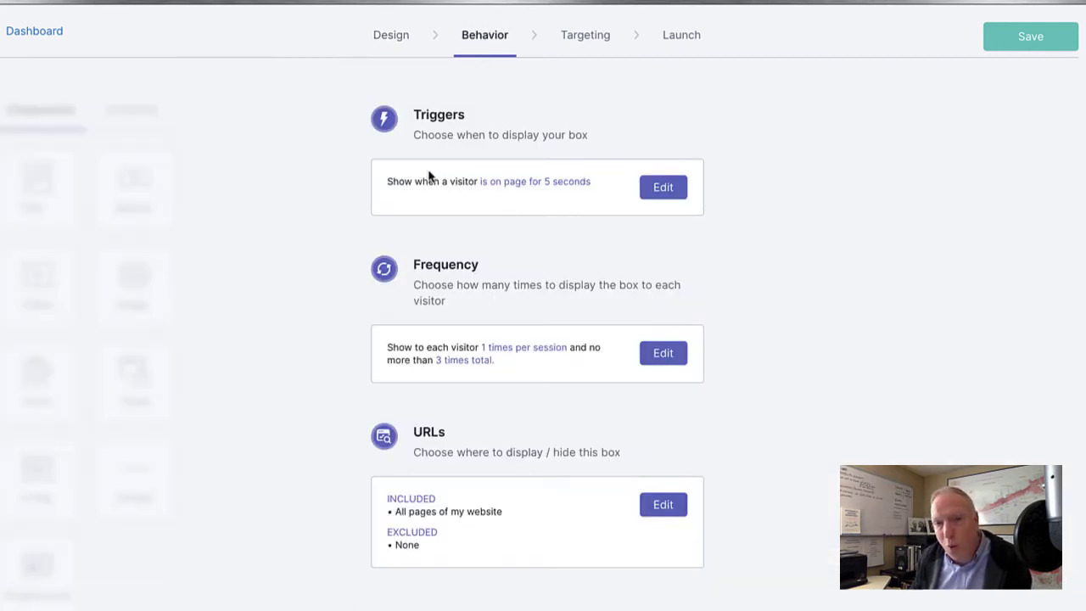
pyautogui.click(655, 195)
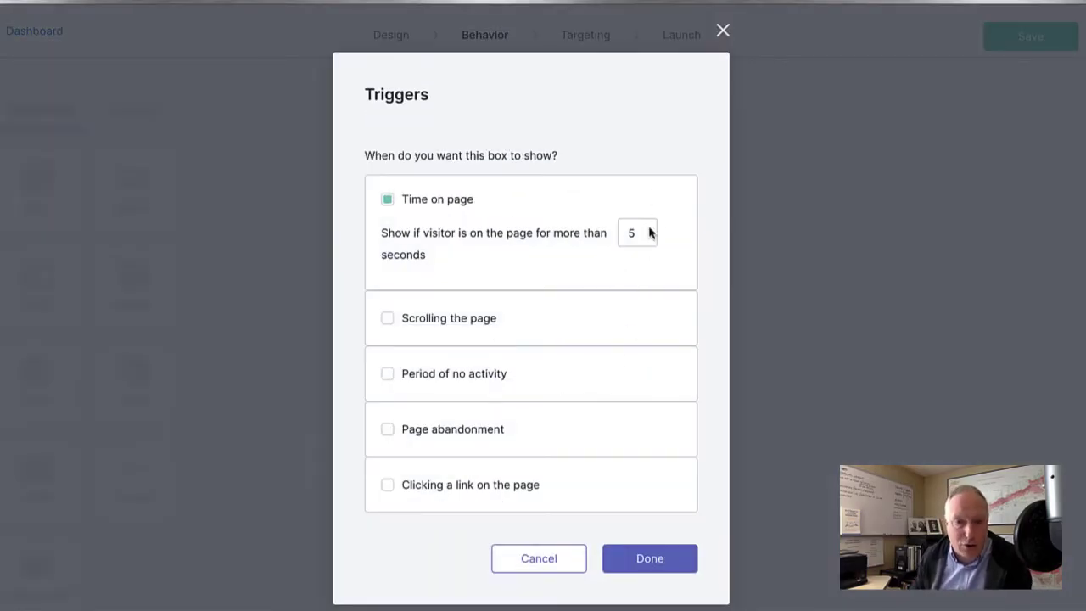
pyautogui.click(388, 319)
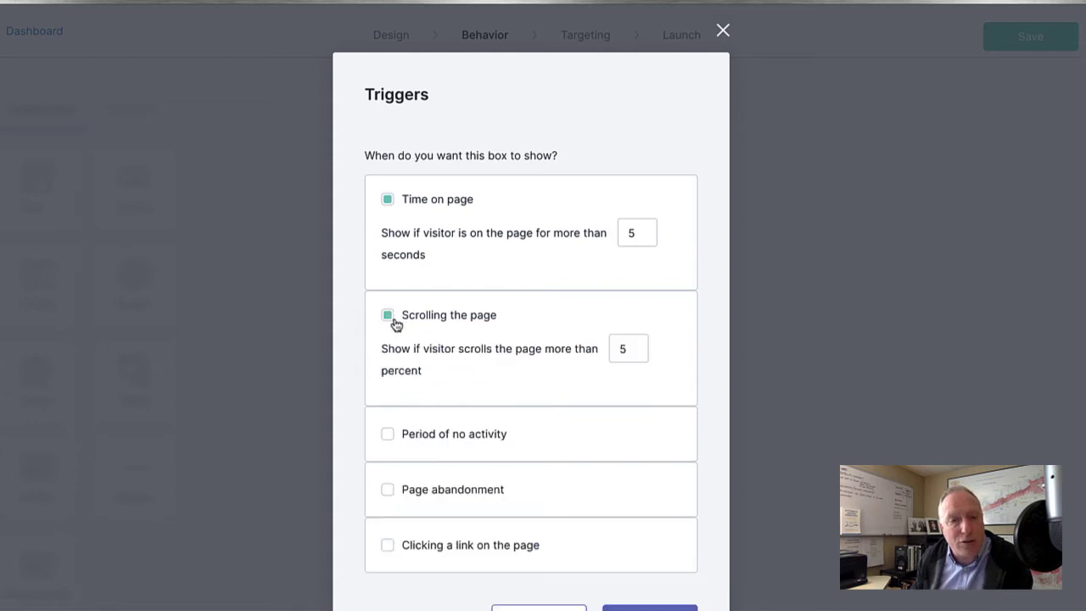
pyautogui.scroll(-2, 567, 272)
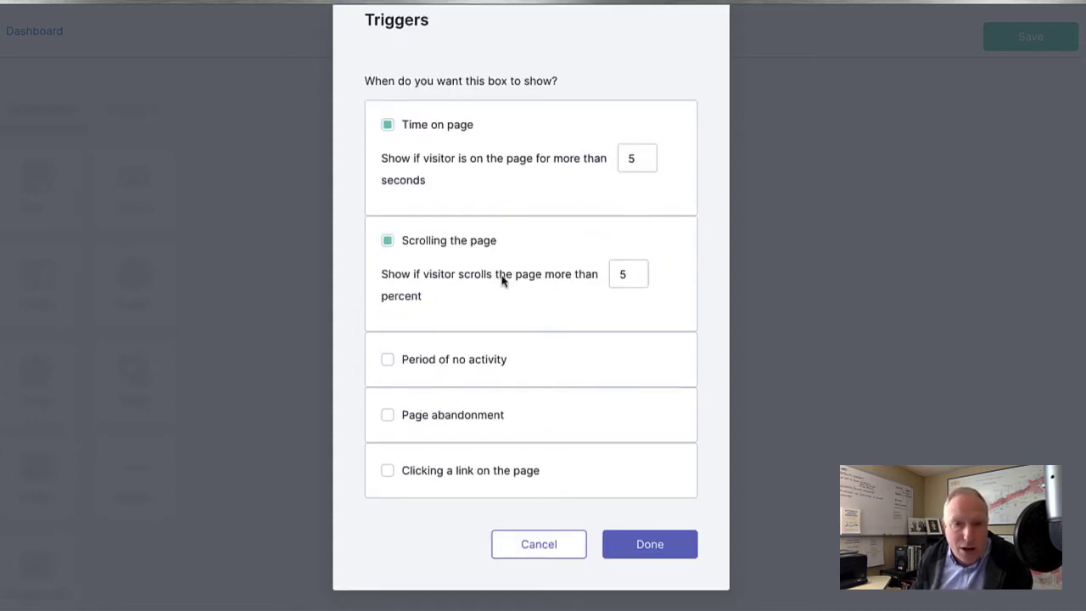
pyautogui.click(623, 273)
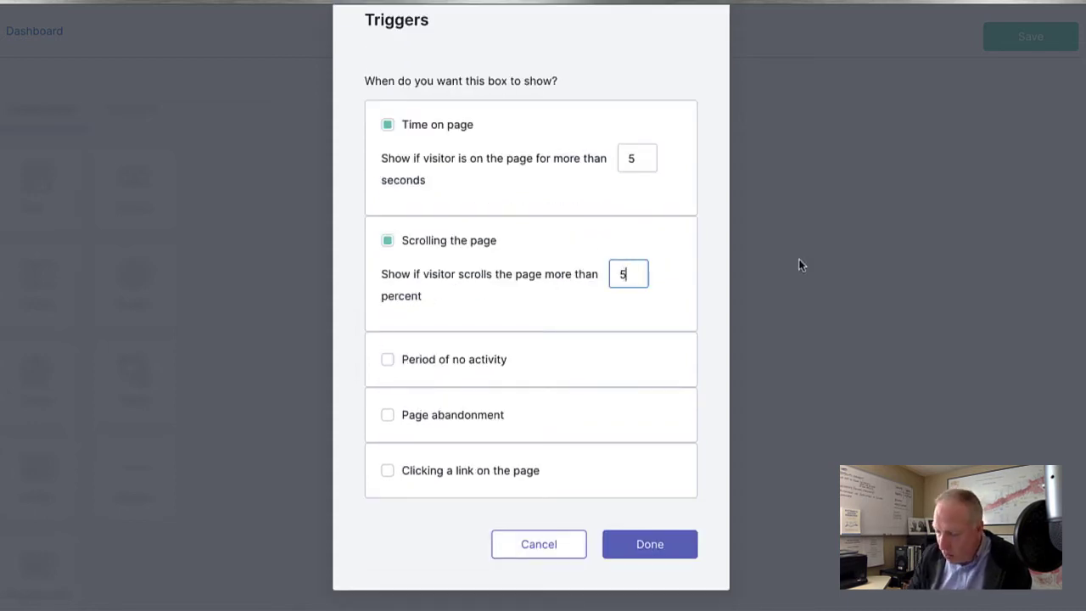
pyautogui.write('0')
pyautogui.click(566, 307)
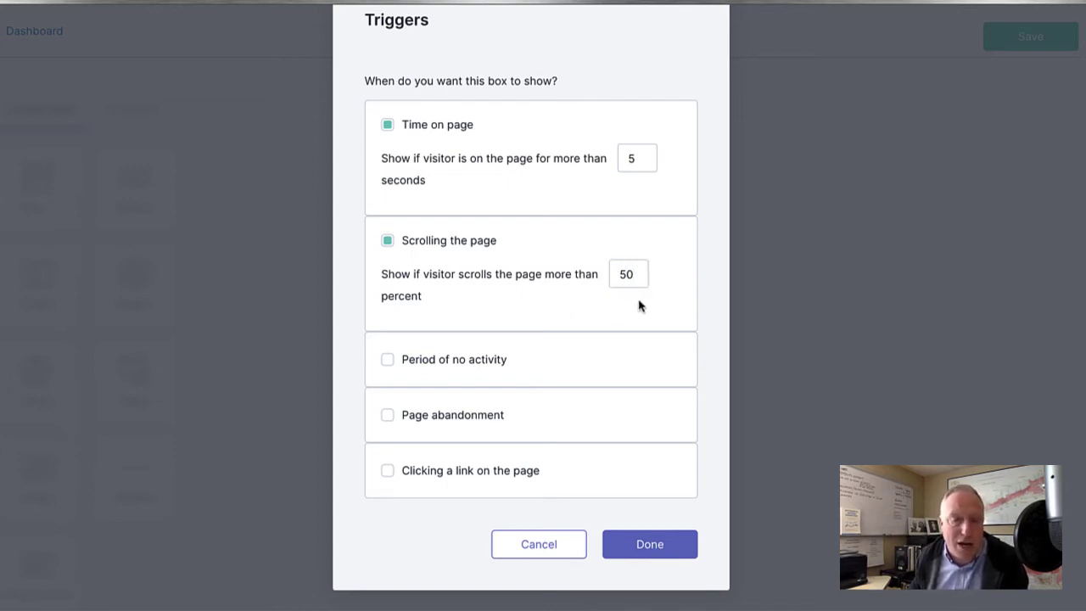
# Replace the scrolling and time-on-page triggers with Period of no activity.
pyautogui.click(386, 240)
pyautogui.click(386, 158)
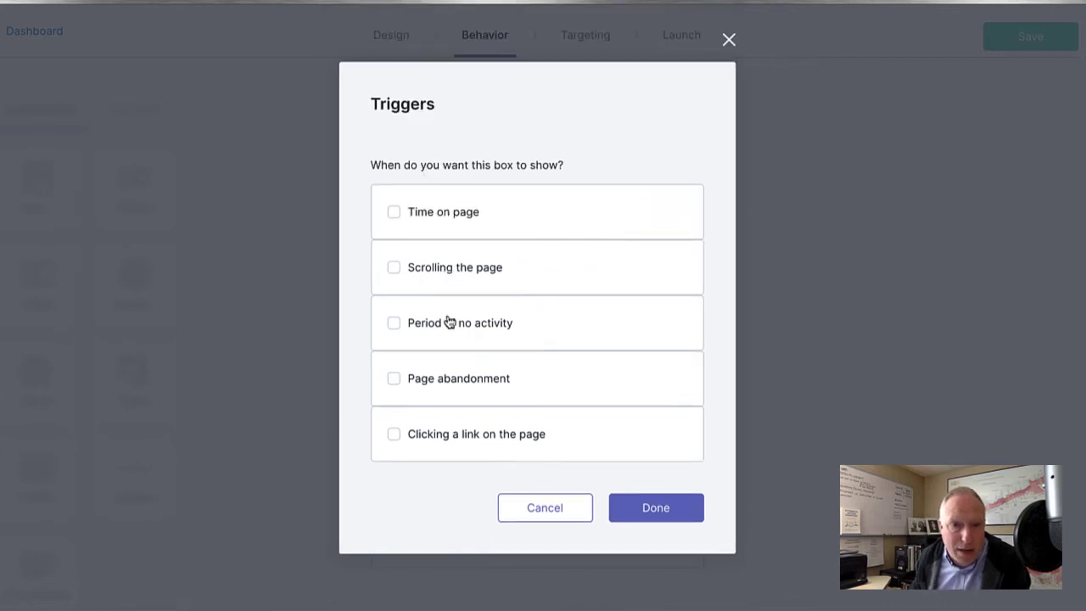
pyautogui.click(449, 320)
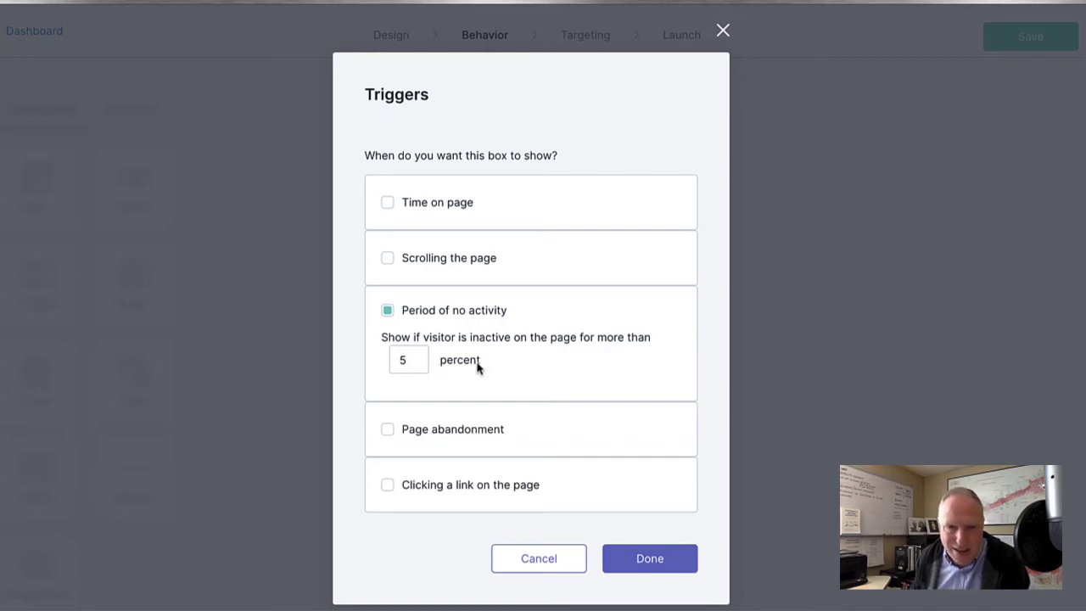
# Try the page abandonment trigger, then switch to clicking a link instead.
pyautogui.click(387, 312)
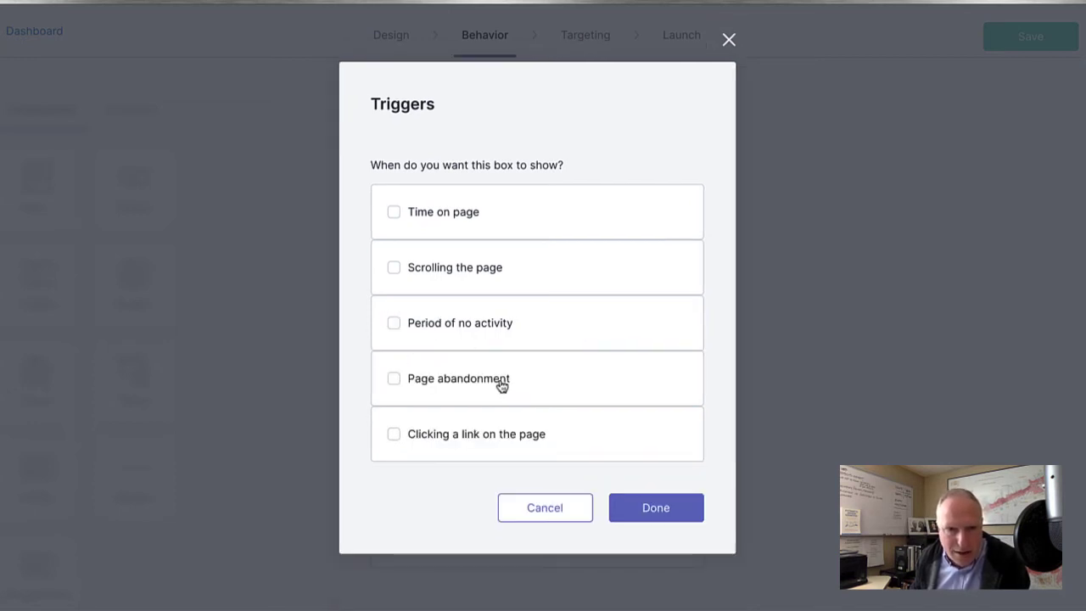
pyautogui.click(502, 381)
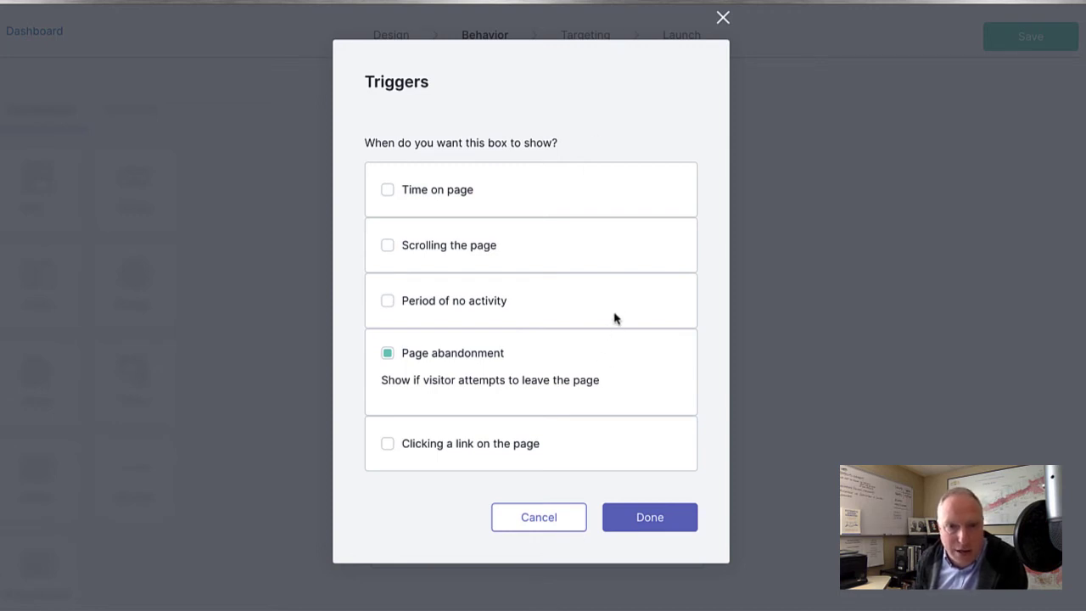
pyautogui.click(460, 360)
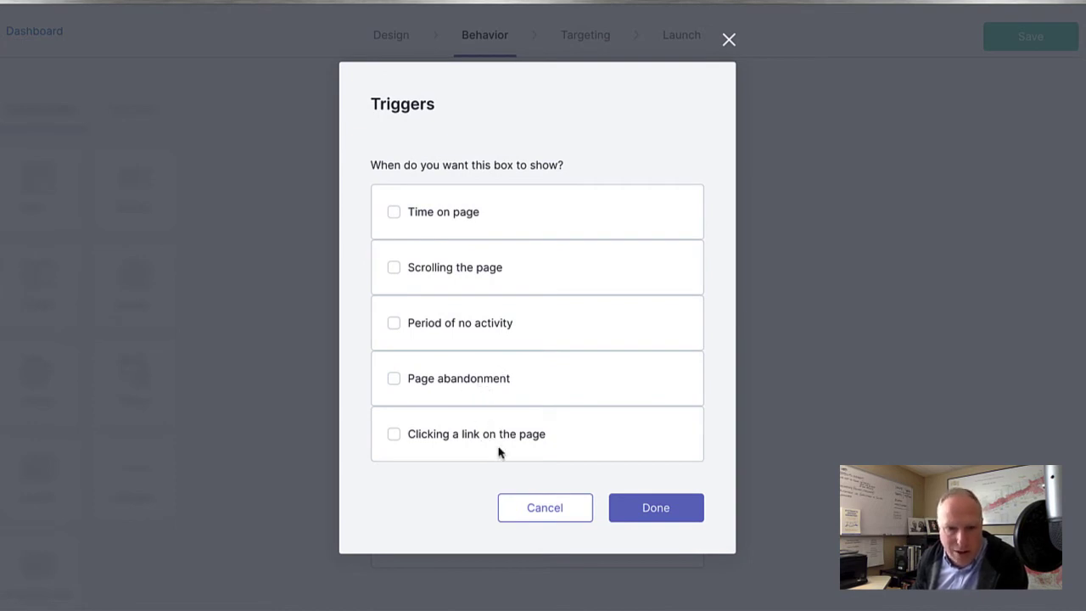
pyautogui.click(424, 437)
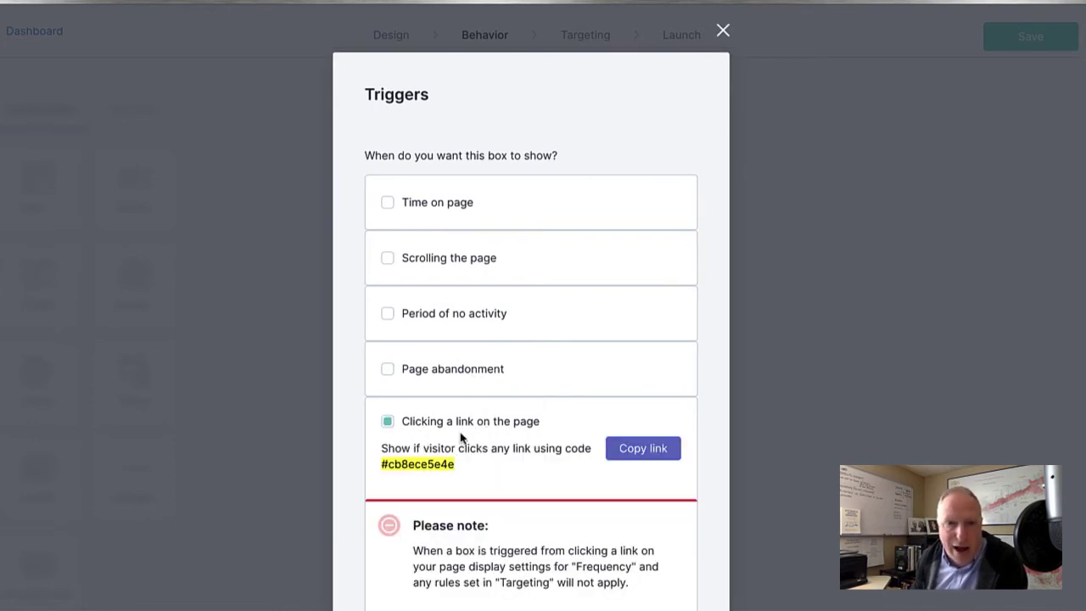
# Replace the link-click trigger with Page abandonment and confirm with Done.
pyautogui.scroll(-2, 568, 471)
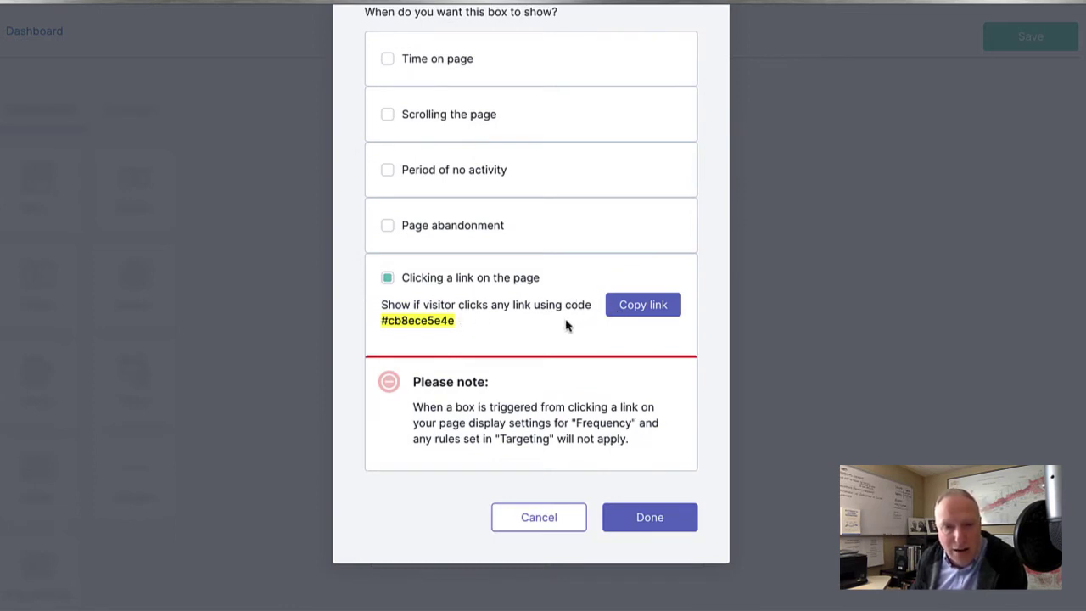
pyautogui.scroll(2, 534, 462)
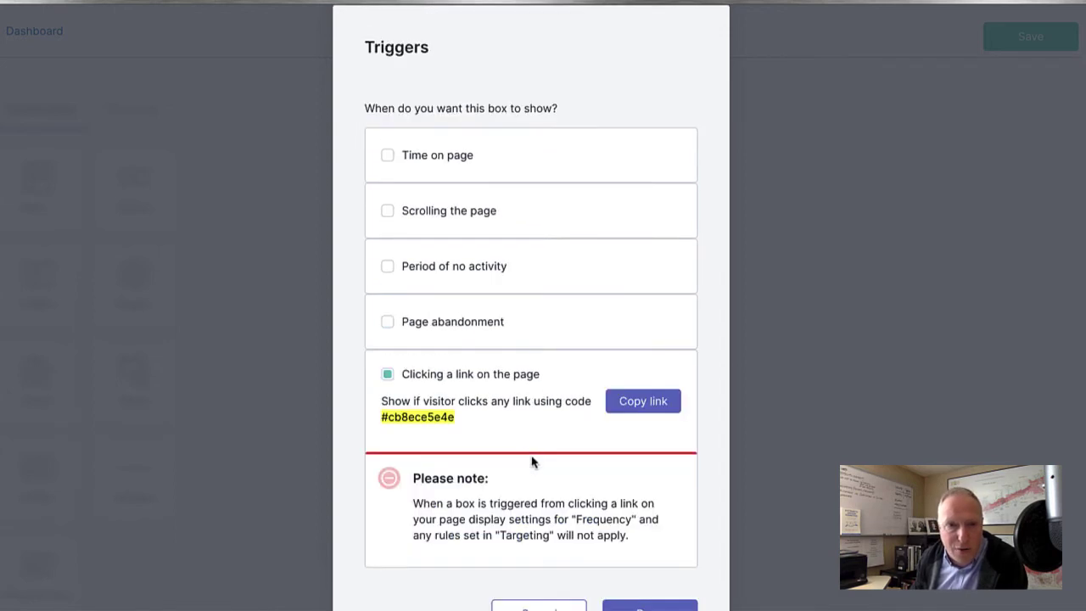
pyautogui.click(387, 374)
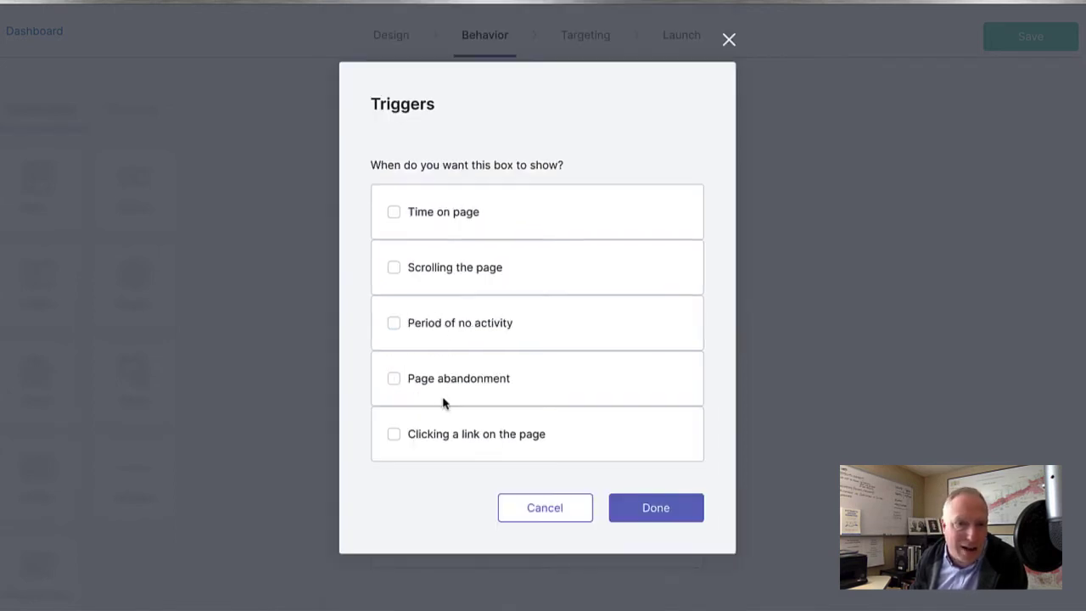
pyautogui.click(394, 378)
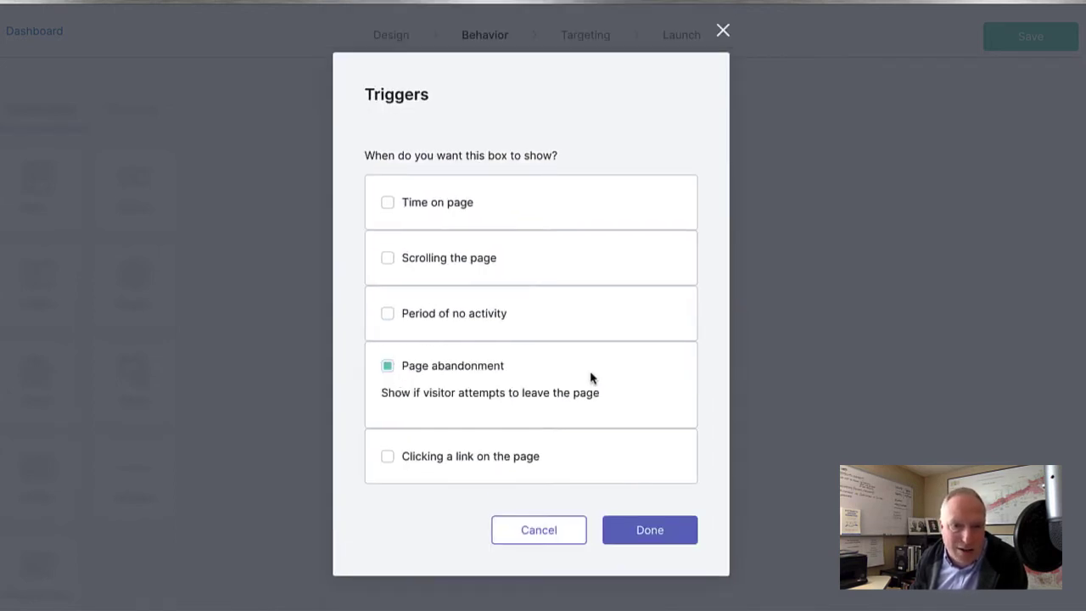
pyautogui.click(665, 536)
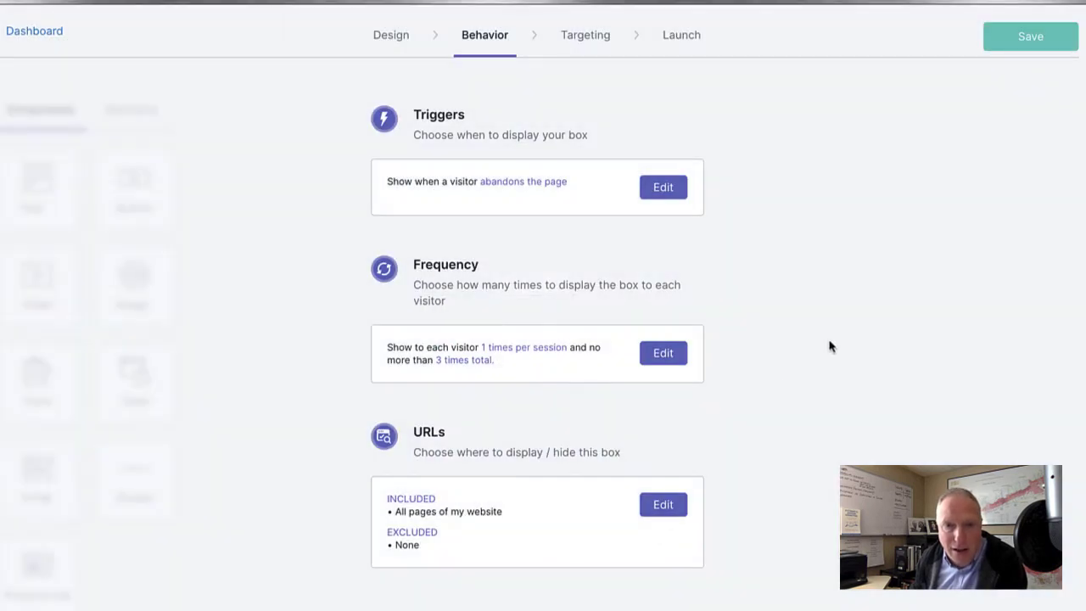
# In Frequency settings, try limiting showings to 5 per Day.
pyautogui.scroll(-2, 809, 368)
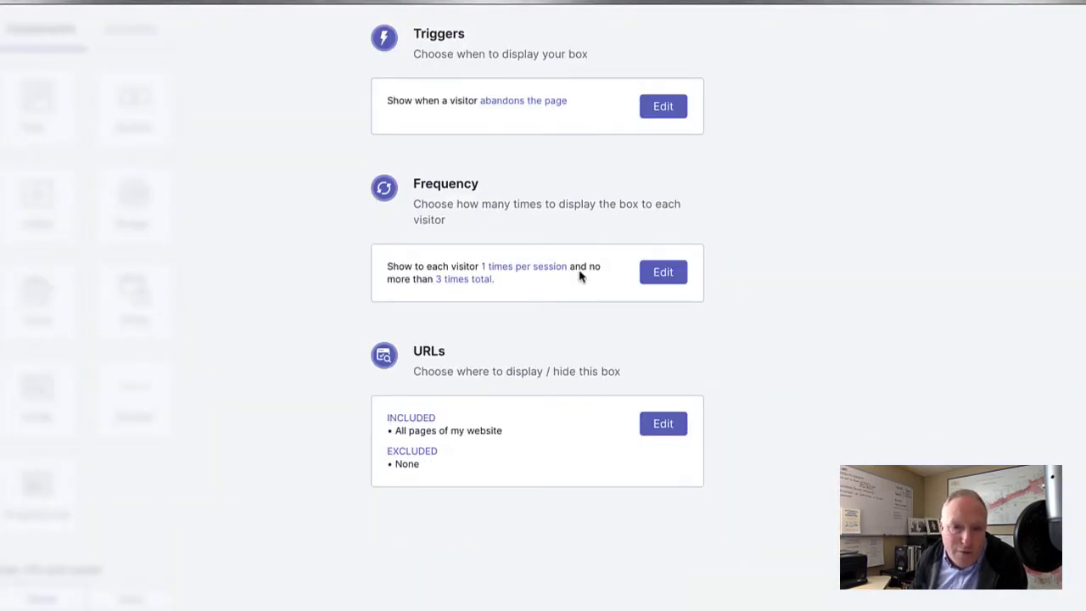
pyautogui.click(662, 273)
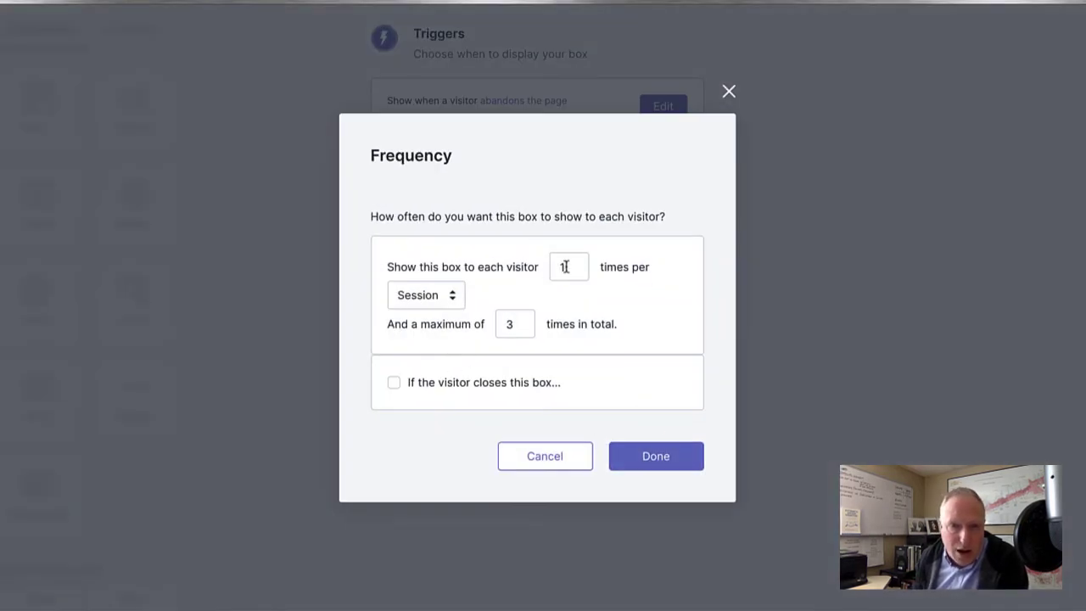
pyautogui.click(443, 295)
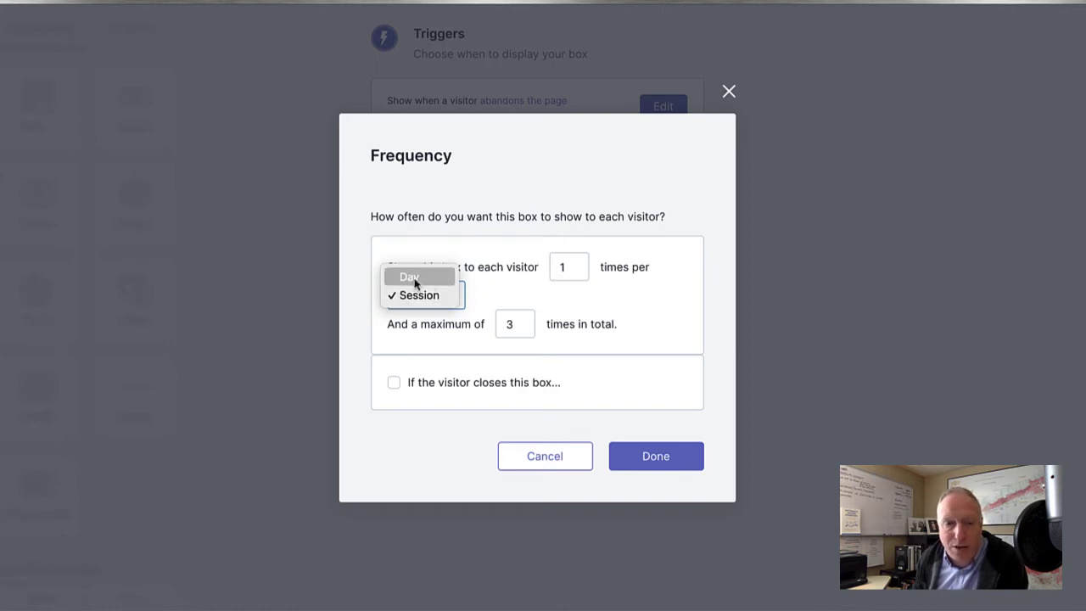
pyautogui.click(415, 280)
pyautogui.moveTo(570, 266); pyautogui.dragTo(548, 270)
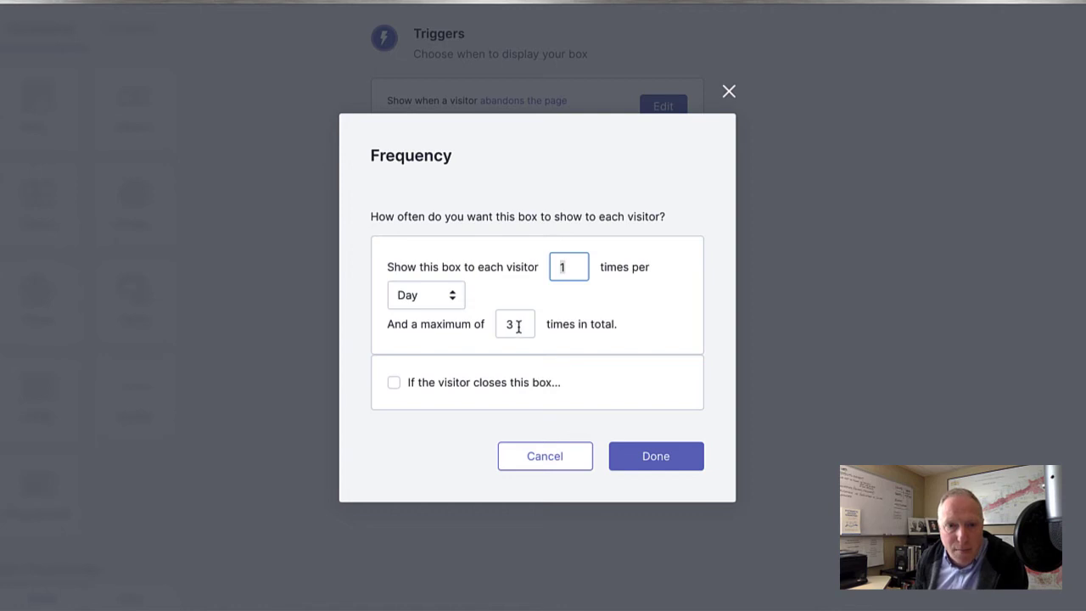
pyautogui.write('5')
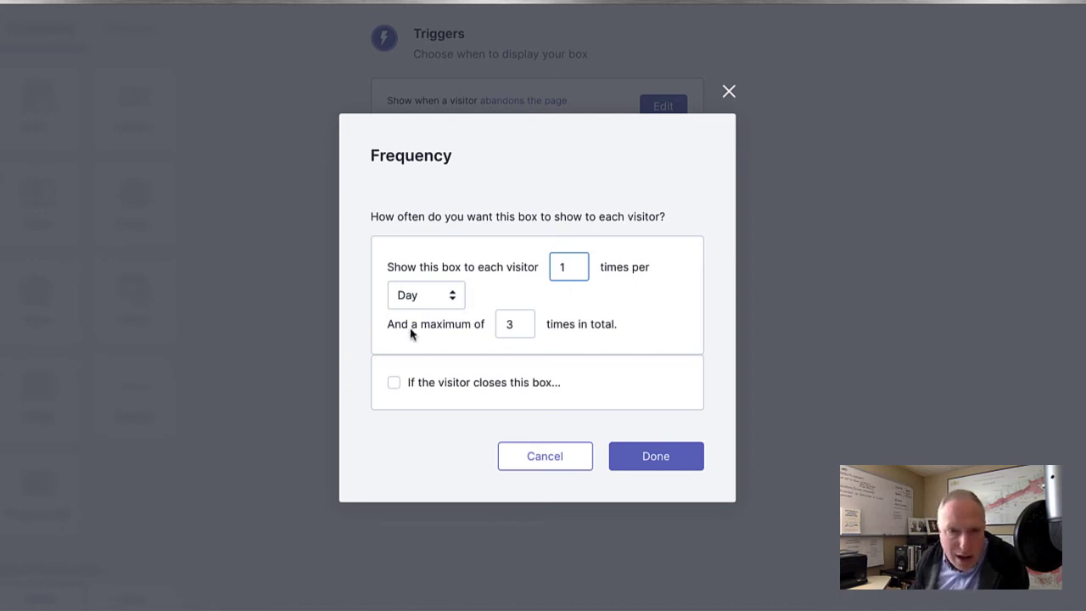
pyautogui.click(506, 328)
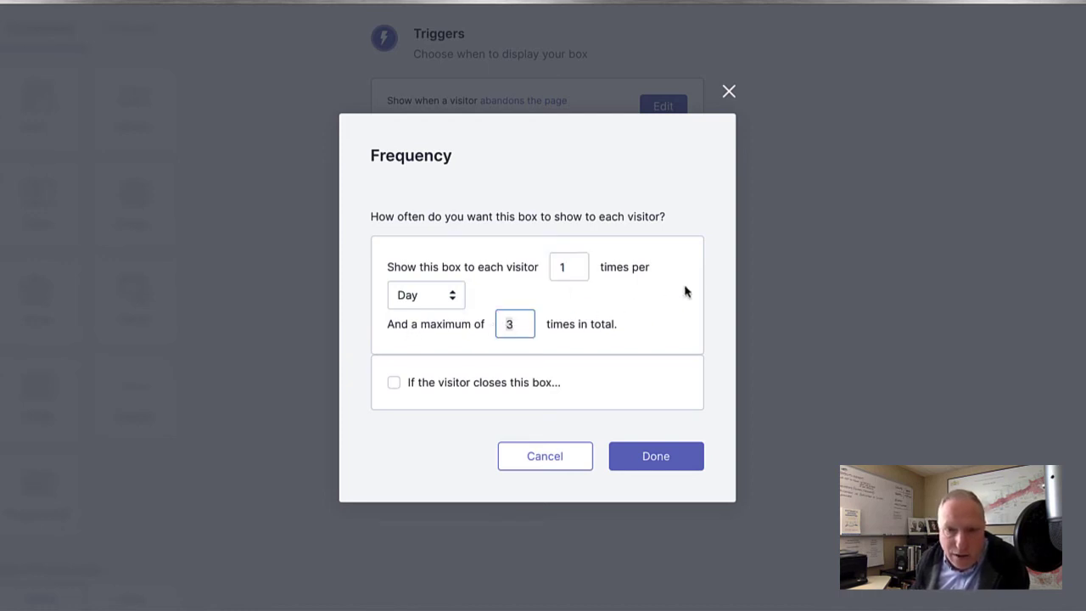
# Keep the Day period and change the per-day count to 7.
pyautogui.click(430, 294)
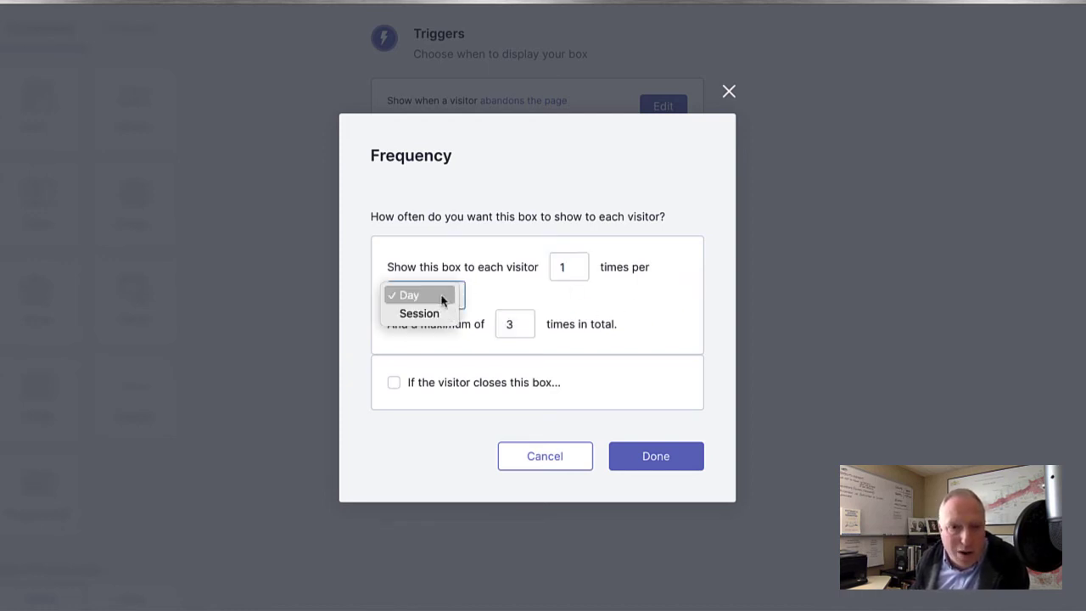
pyautogui.click(461, 356)
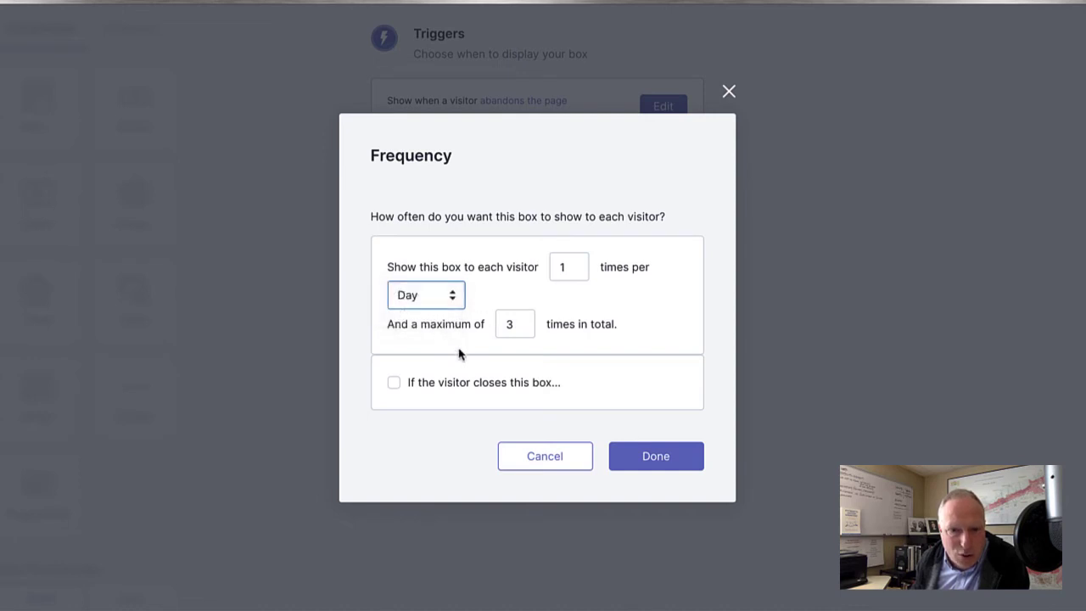
pyautogui.click(452, 302)
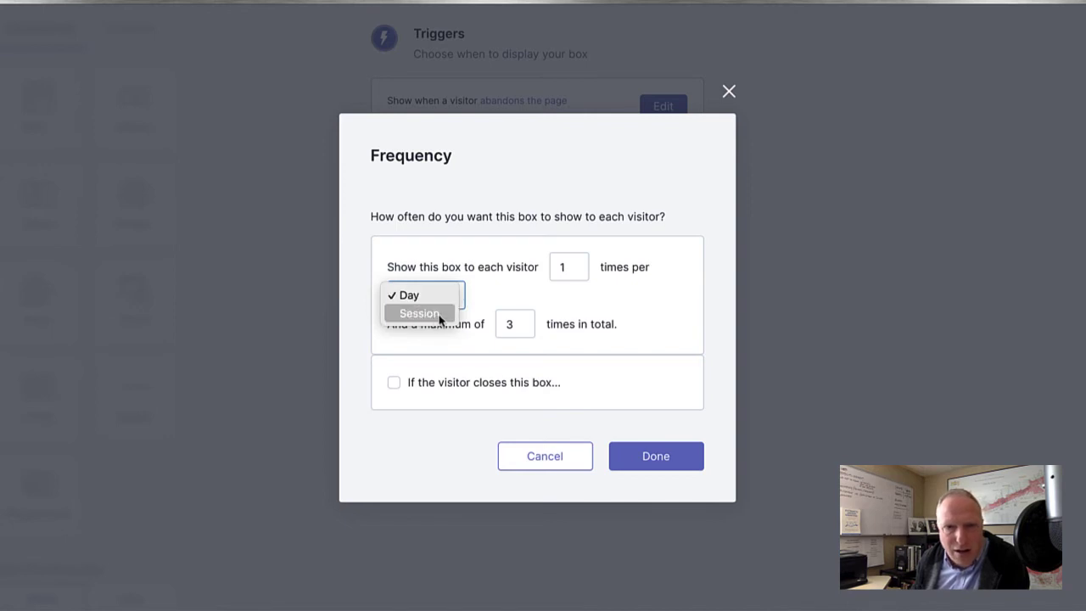
pyautogui.click(468, 332)
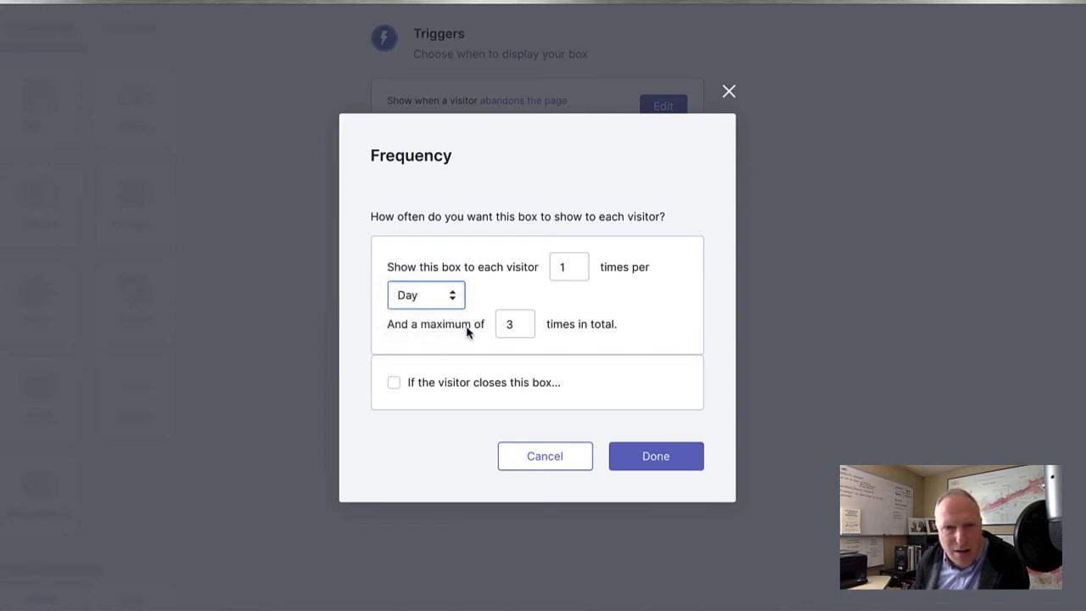
pyautogui.click(567, 267)
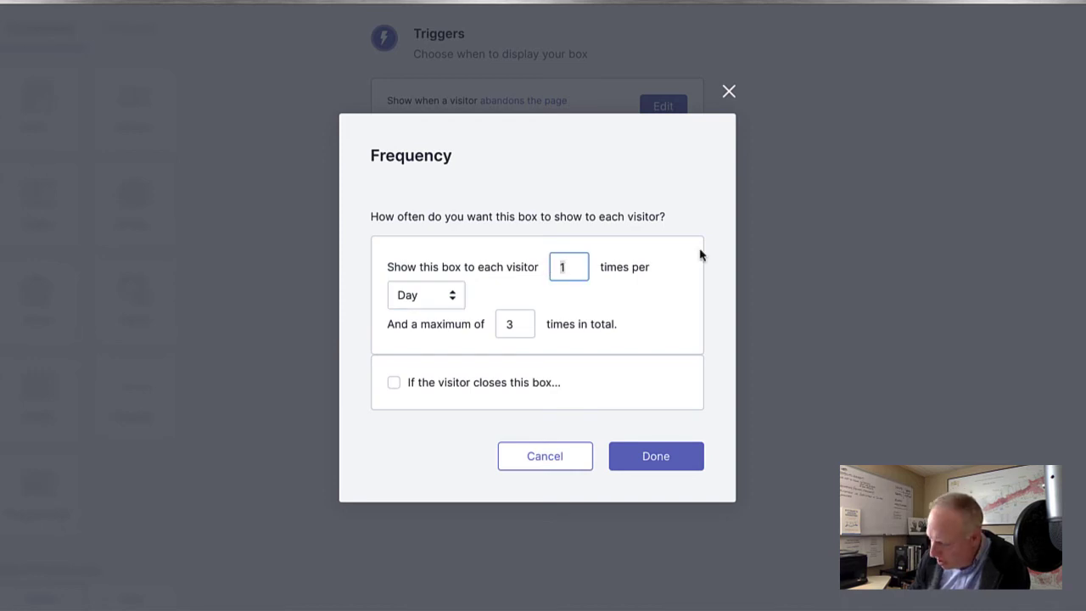
pyautogui.press('BackSpace')
pyautogui.write('7')
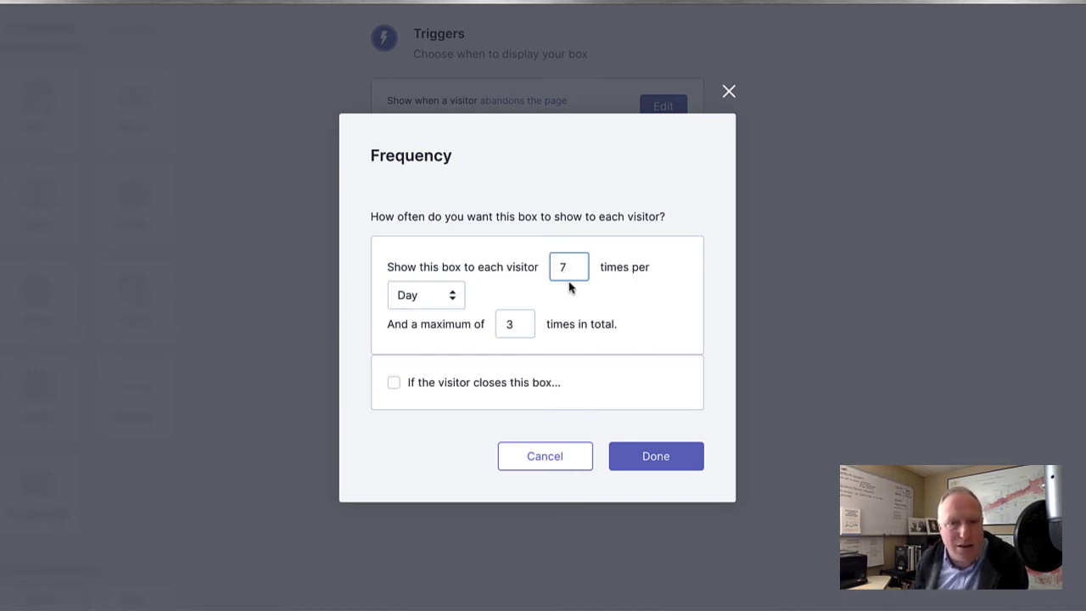
pyautogui.click(571, 306)
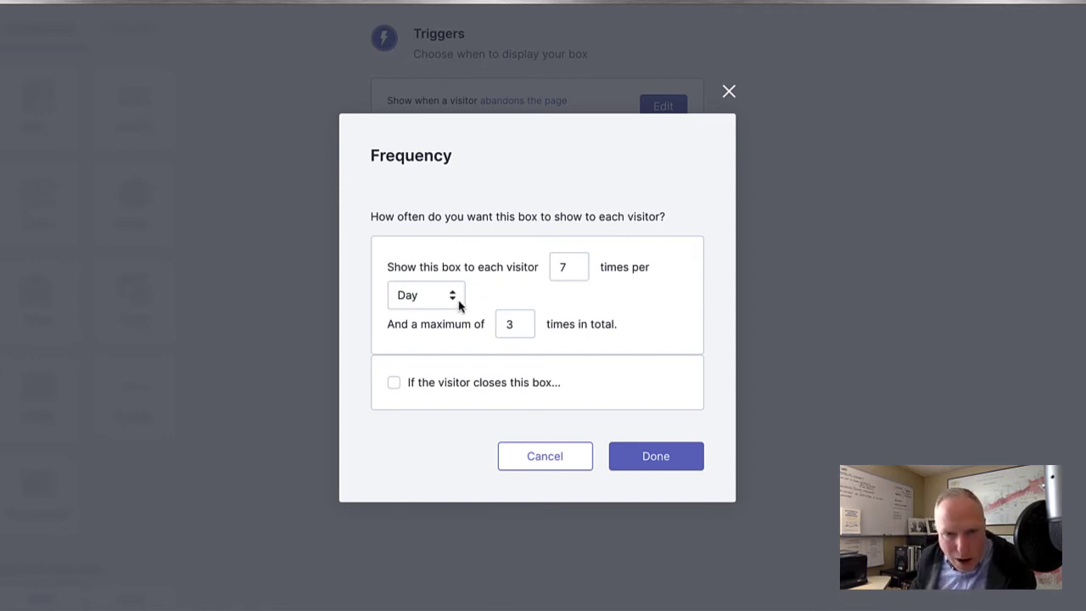
# Revert to 1 per Session and tick the 'Don't show again' rule when visitors close the box.
pyautogui.click(565, 266)
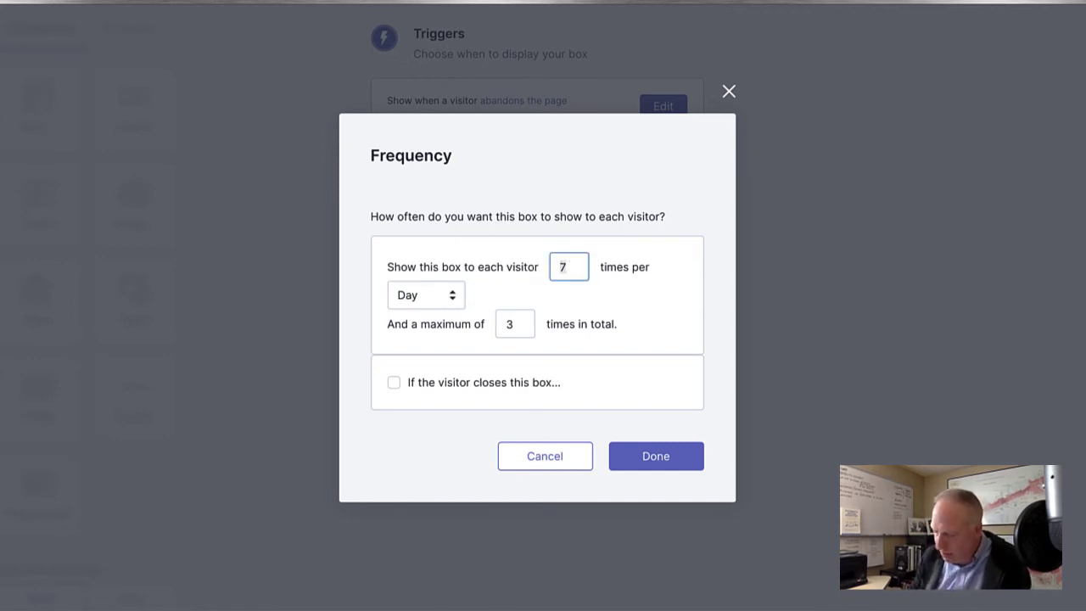
pyautogui.click(395, 297)
pyautogui.click(407, 315)
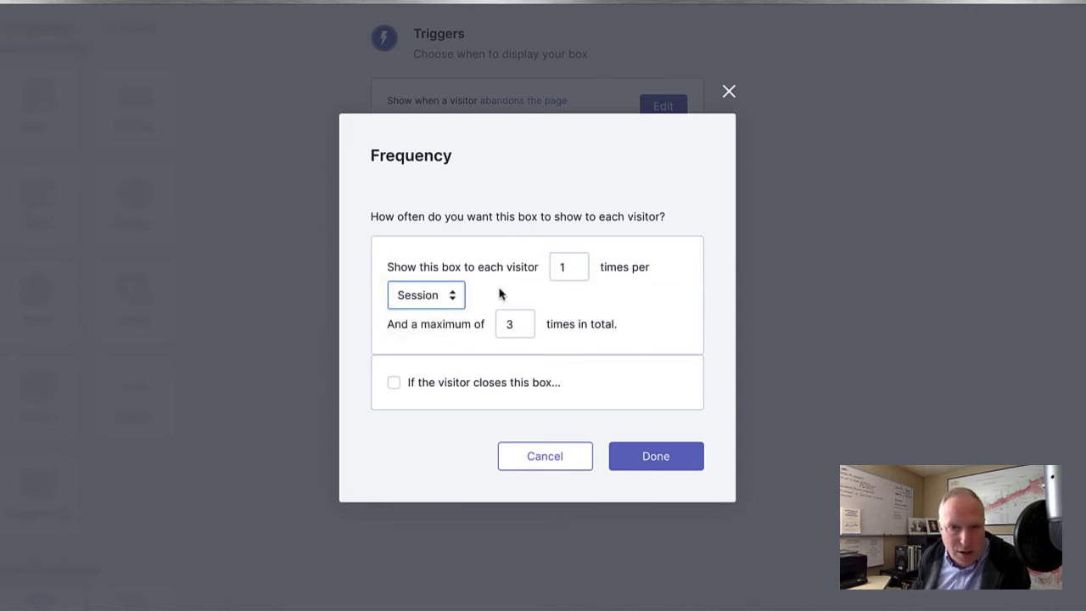
pyautogui.click(451, 388)
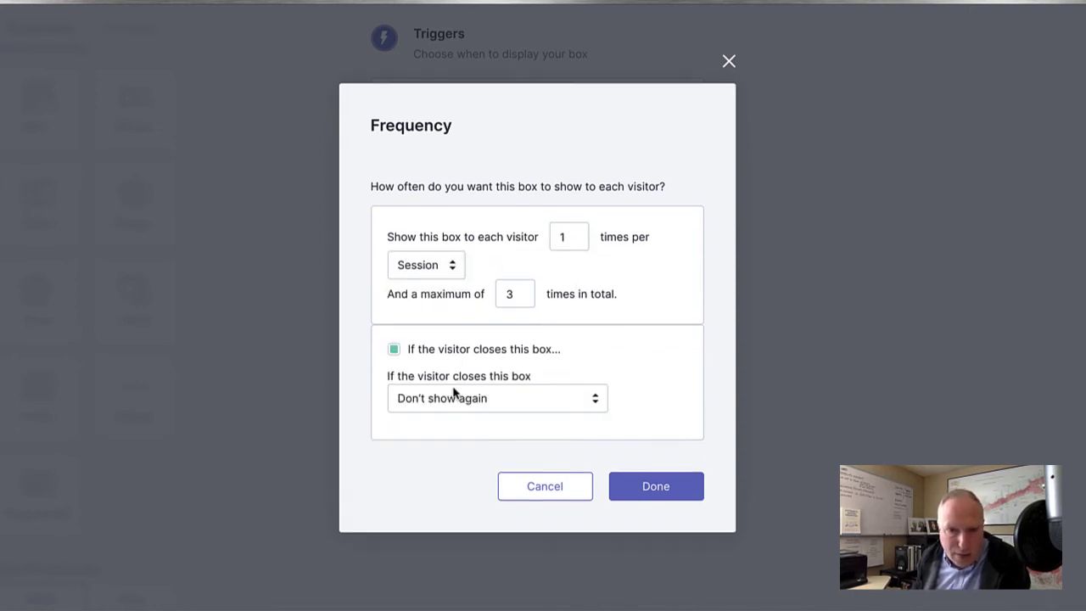
# Untick the visitor-closes-box rule, keeping 1 per session and 3 total, and save the frequency.
pyautogui.click(531, 404)
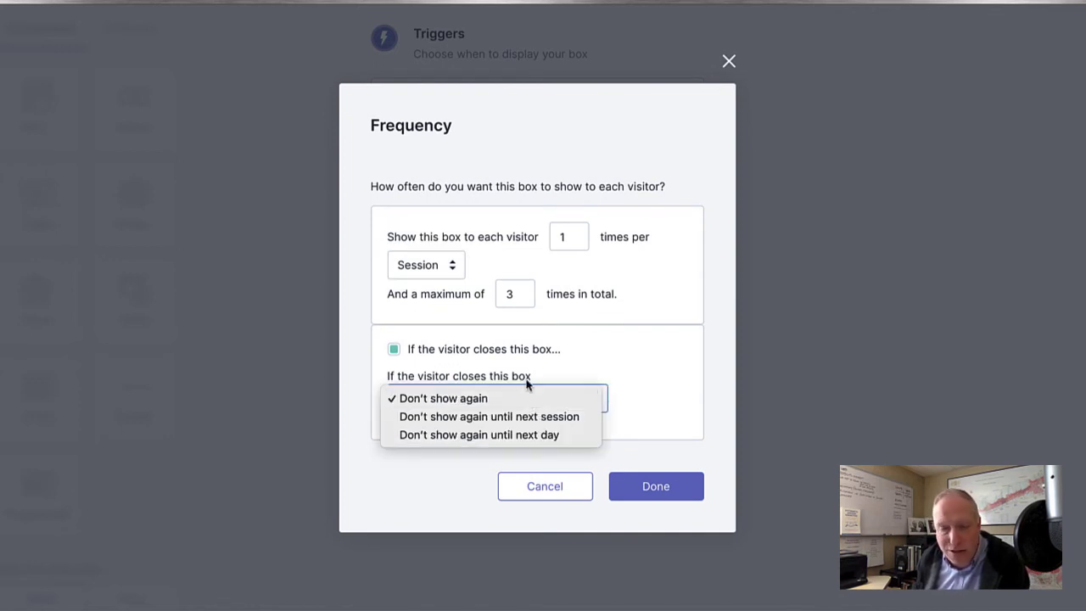
pyautogui.click(537, 375)
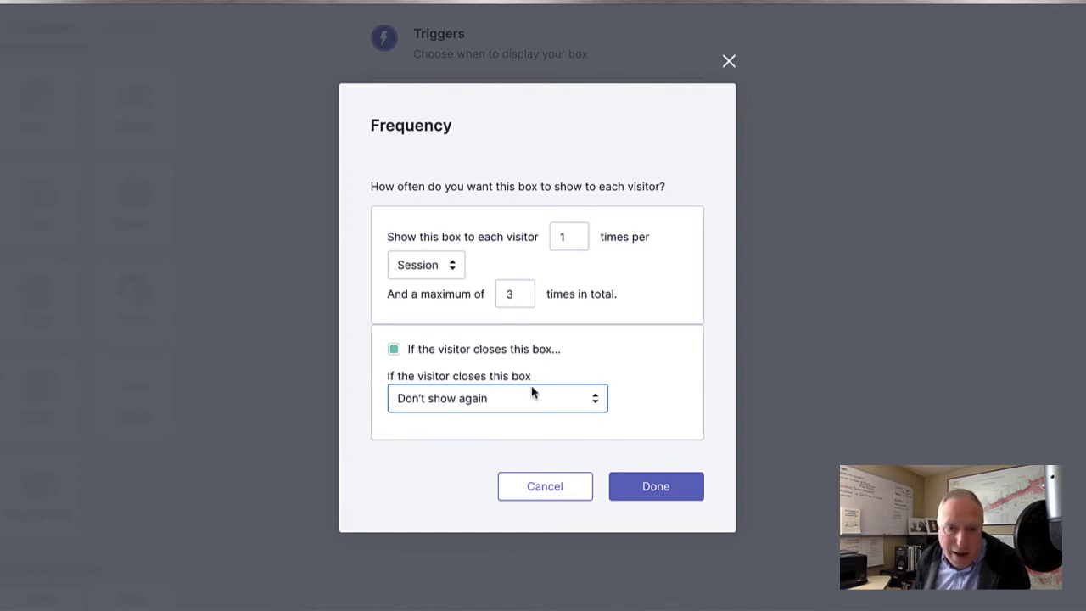
pyautogui.click(524, 395)
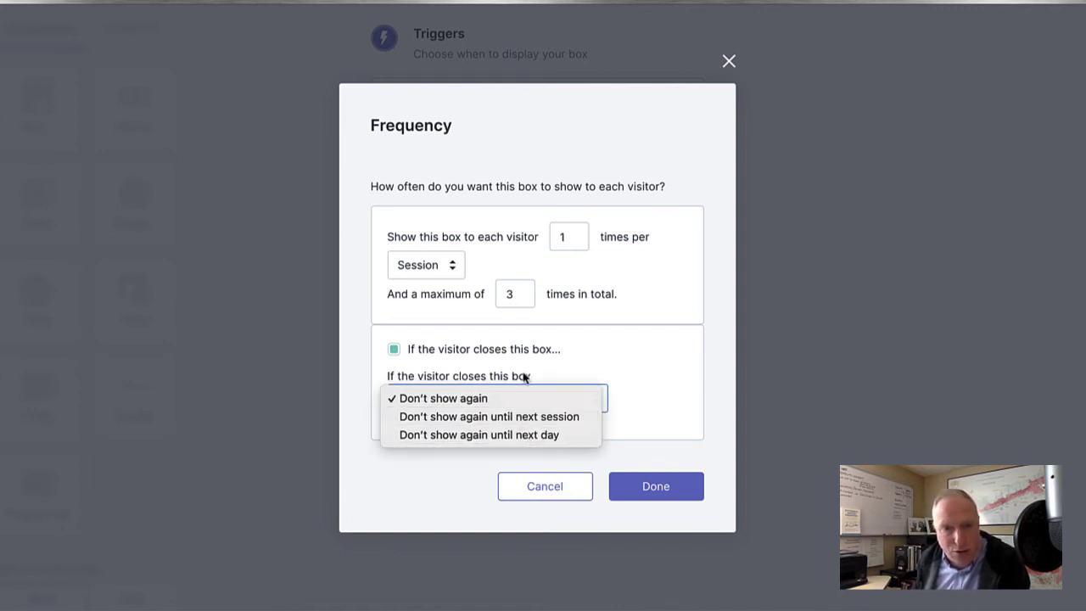
pyautogui.click(525, 376)
pyautogui.click(394, 349)
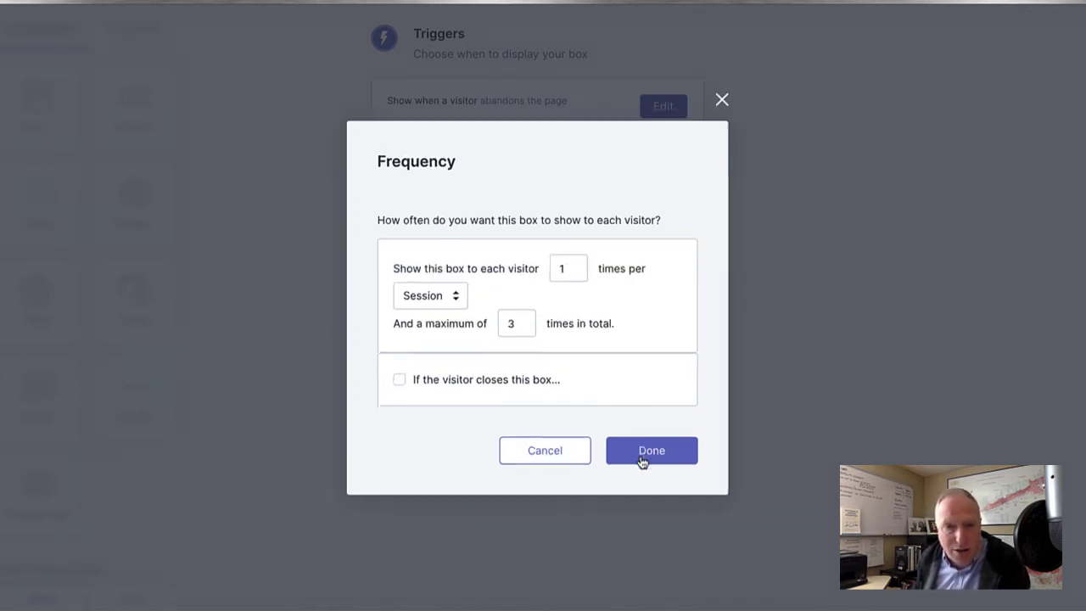
pyautogui.click(642, 460)
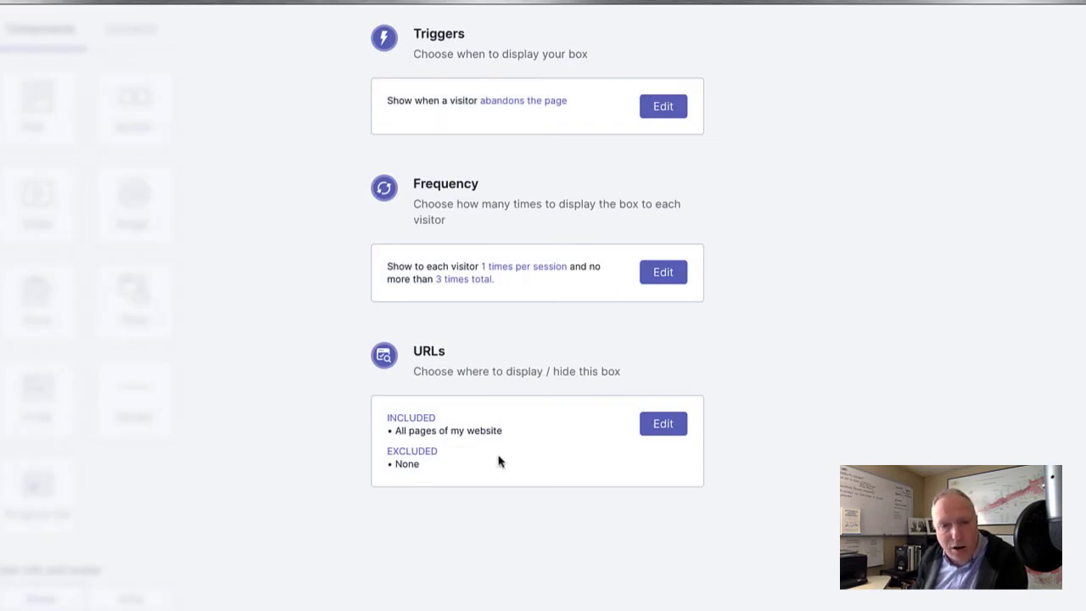
# Close the URL rules with no include or exclude page rule added.
pyautogui.click(660, 424)
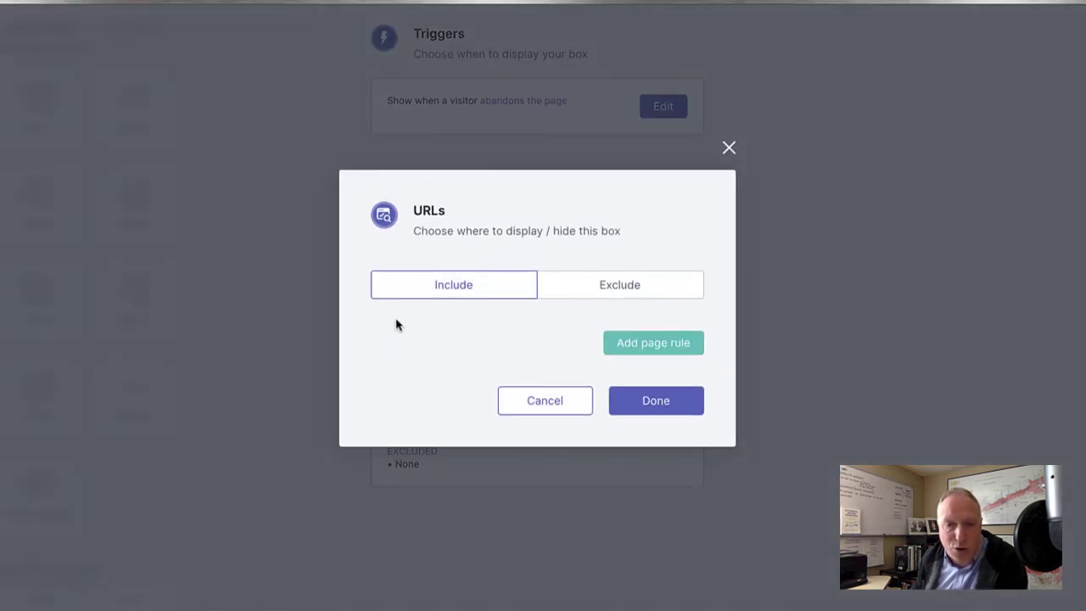
pyautogui.click(645, 295)
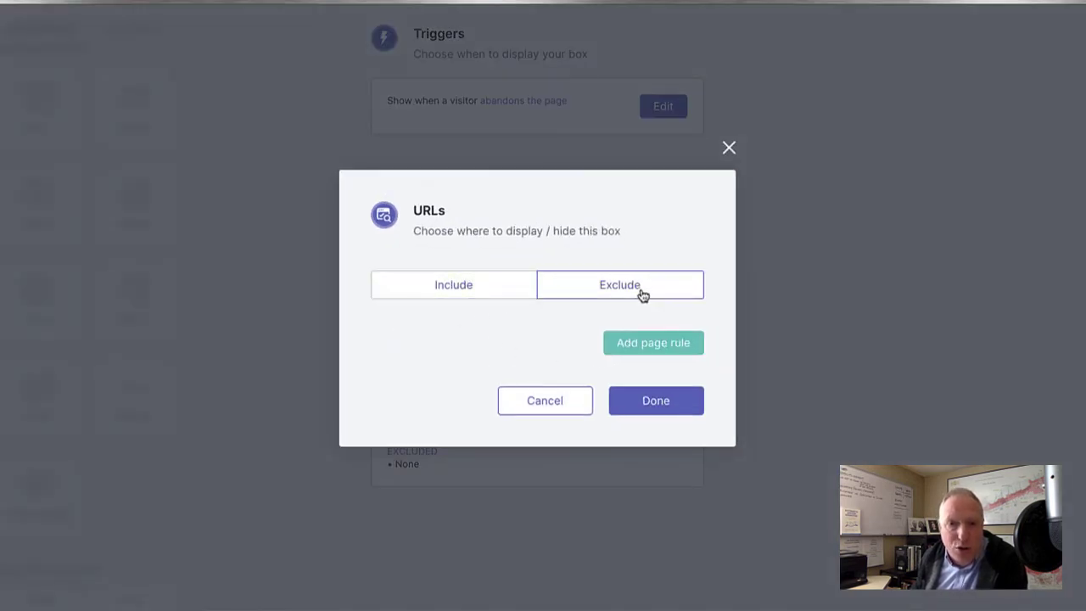
pyautogui.click(471, 304)
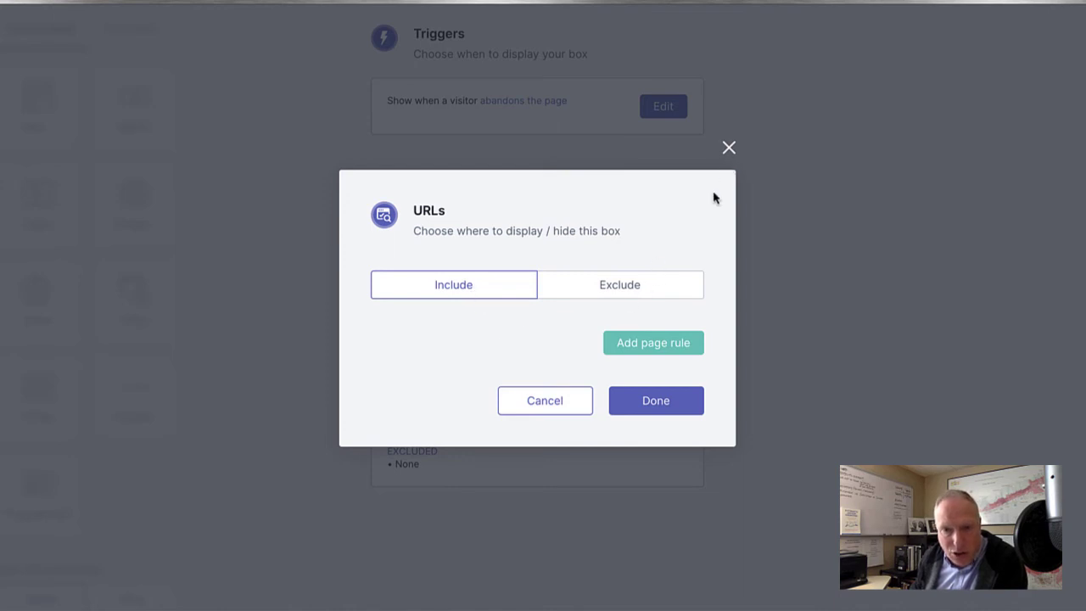
pyautogui.click(543, 402)
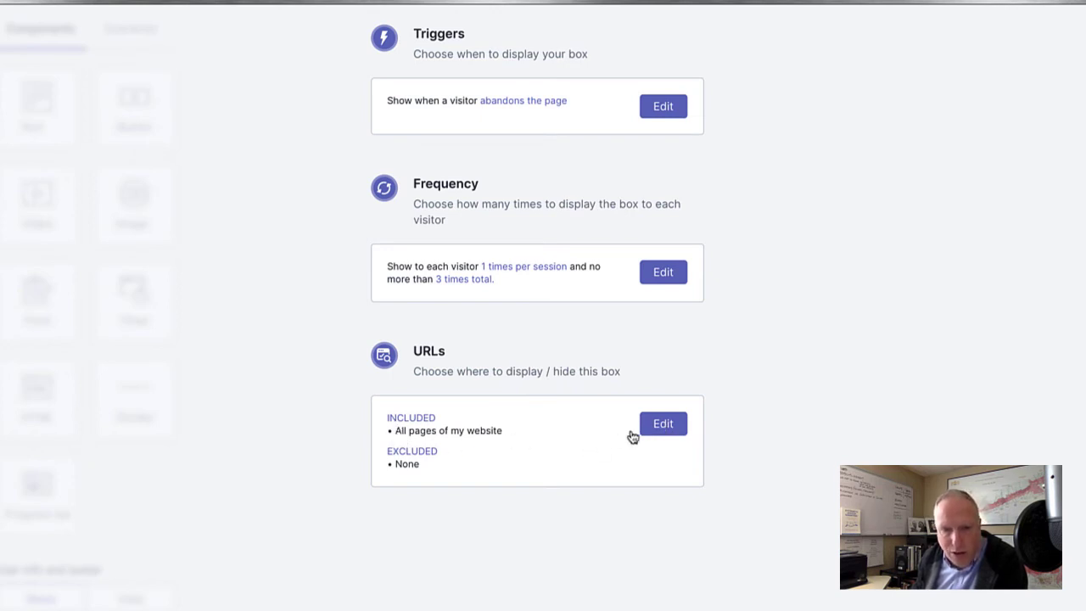
pyautogui.scroll(2, 618, 431)
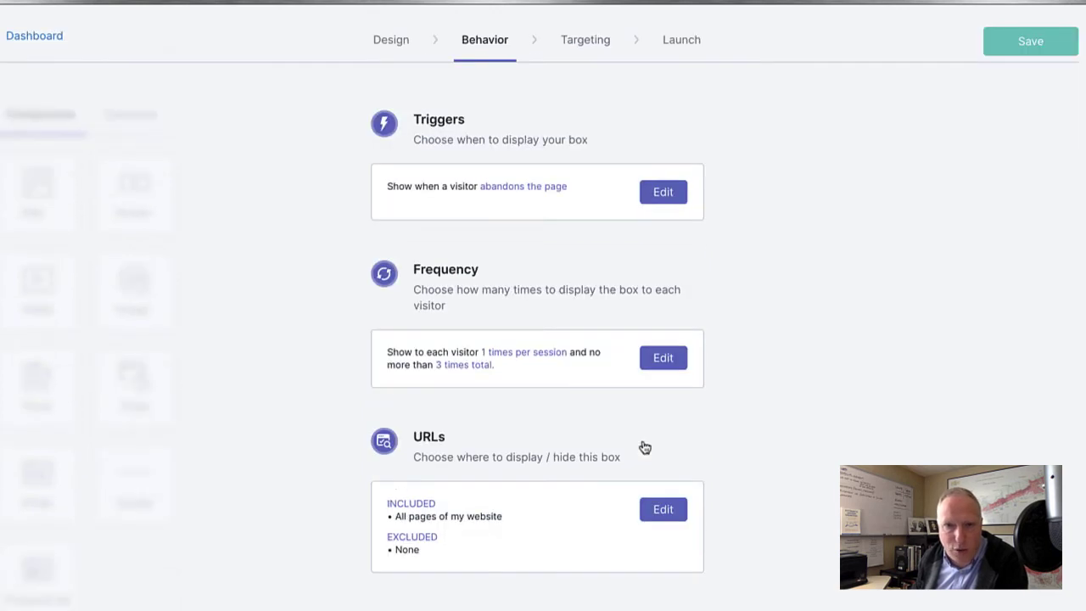
# Set targeting back to All visitors with no conditional rule, then go to Launch.
pyautogui.click(591, 54)
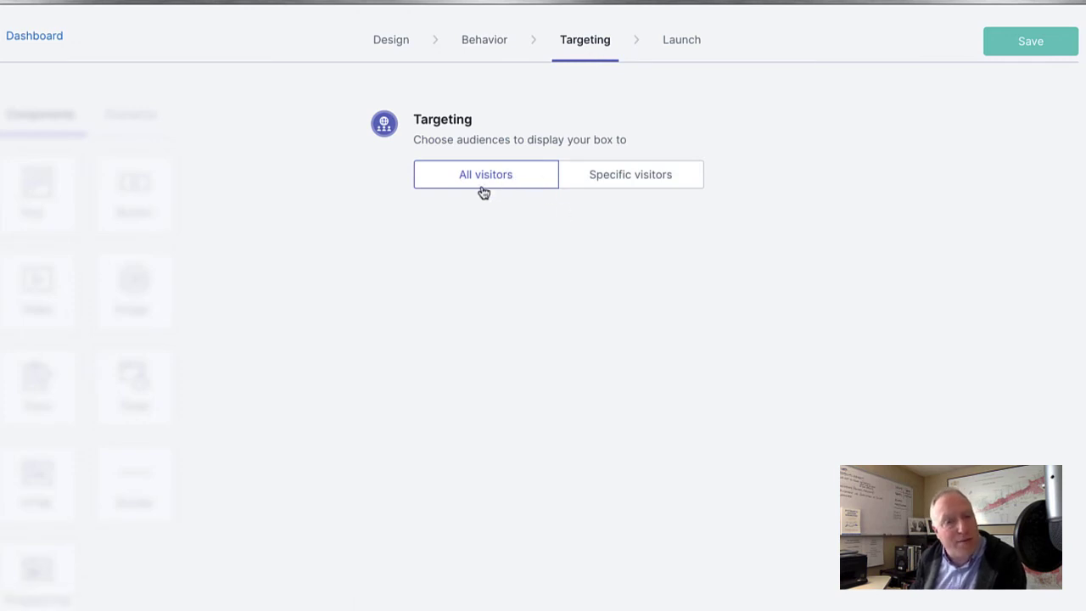
pyautogui.click(660, 181)
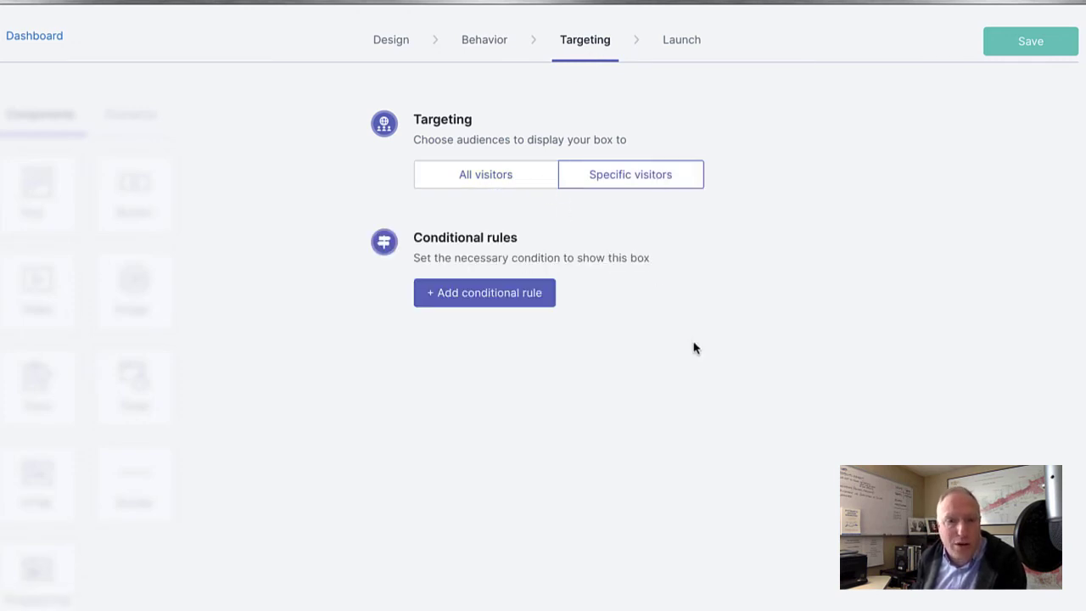
pyautogui.click(526, 300)
pyautogui.click(469, 315)
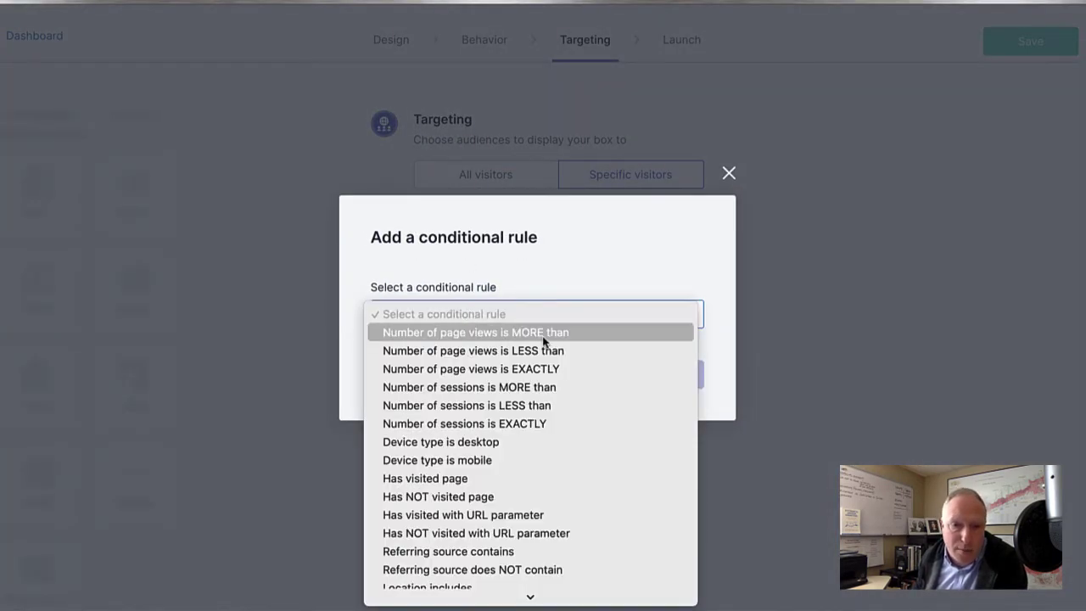
pyautogui.scroll(-3, 586, 391)
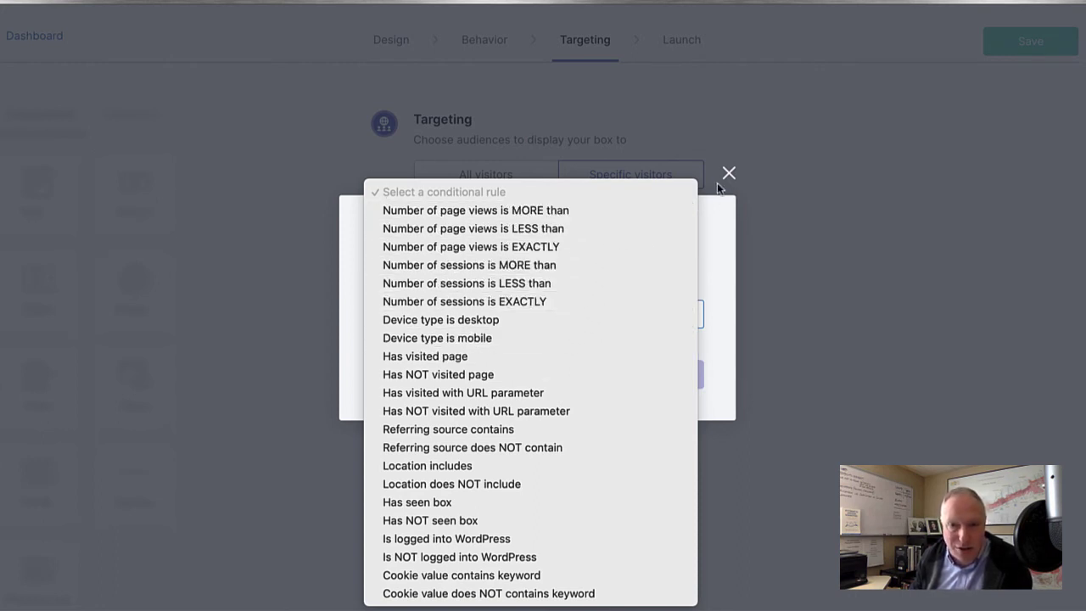
pyautogui.click(712, 229)
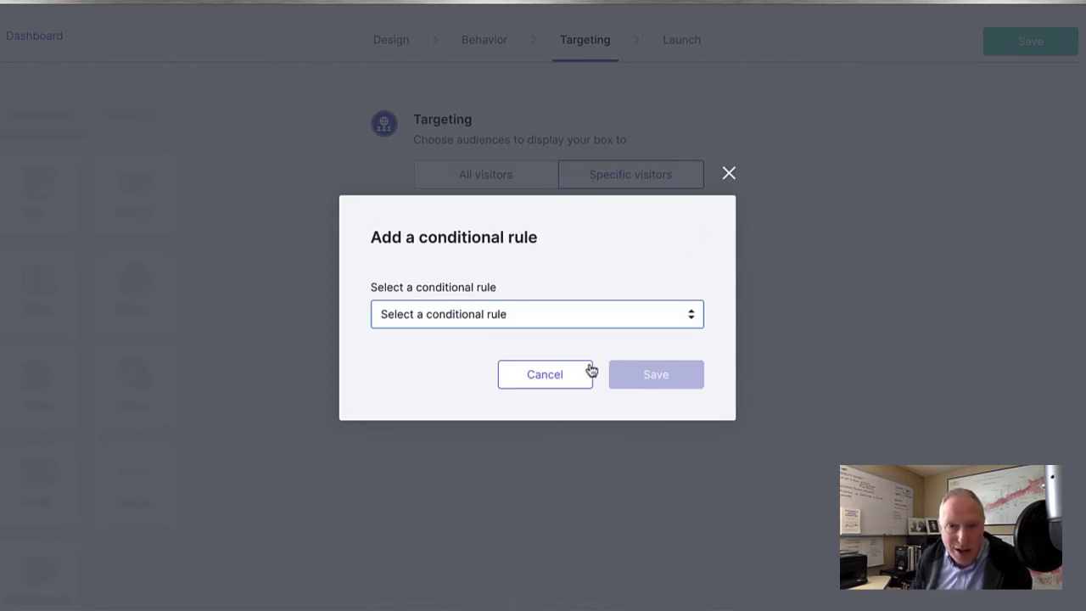
pyautogui.click(559, 376)
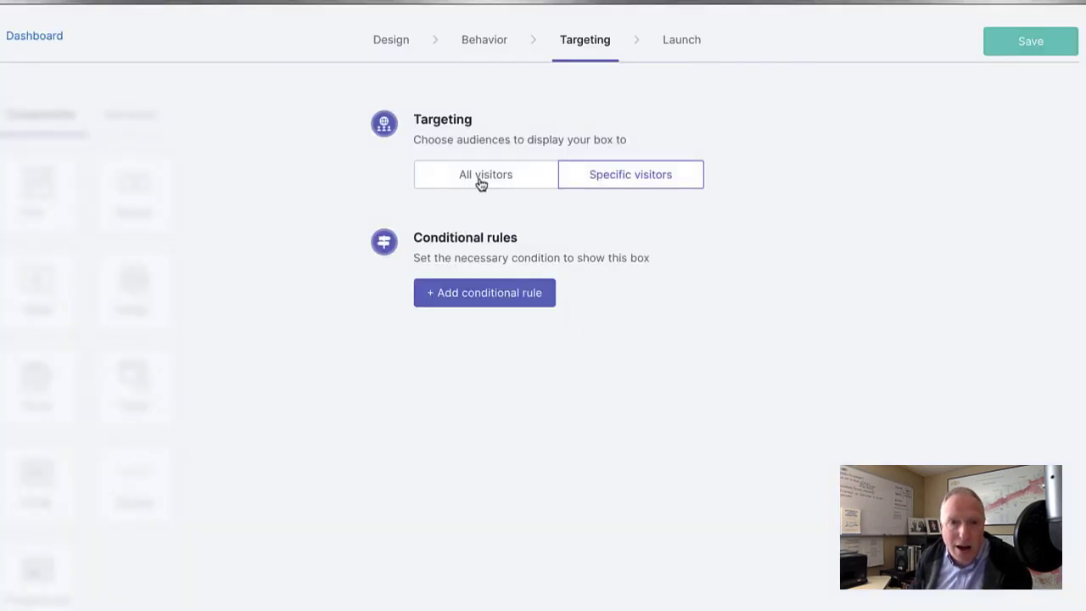
pyautogui.click(479, 182)
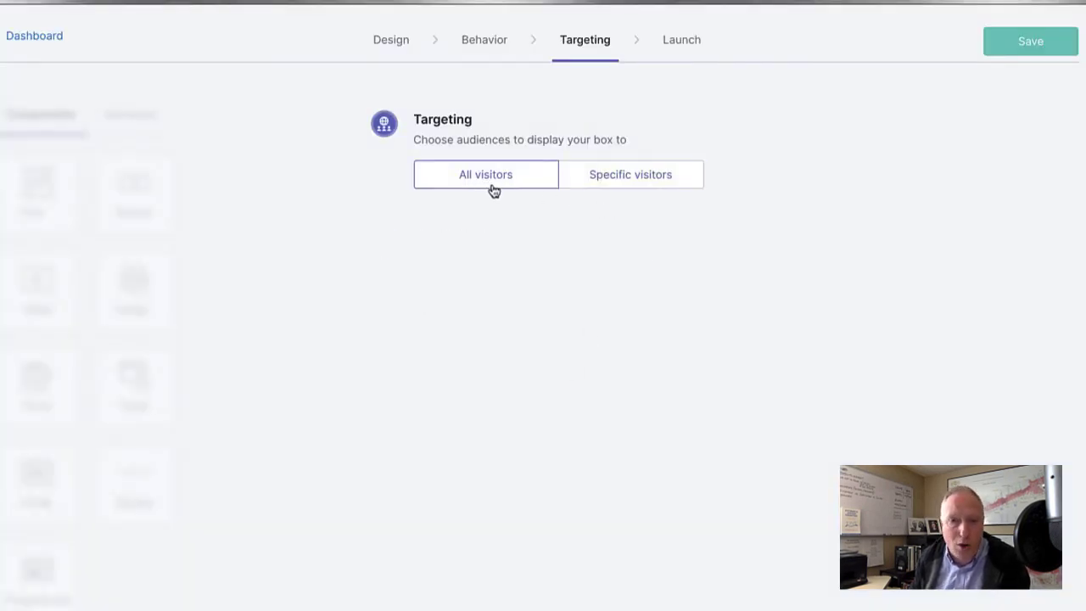
pyautogui.click(680, 44)
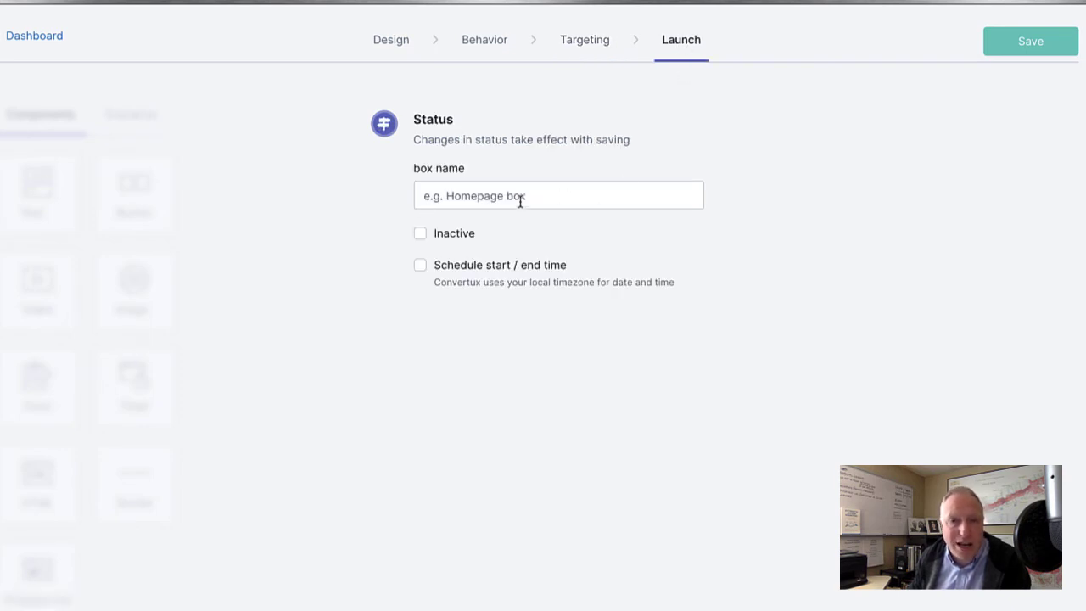
# Name the box 'Test Bar'.
pyautogui.click(485, 198)
pyautogui.write('T')
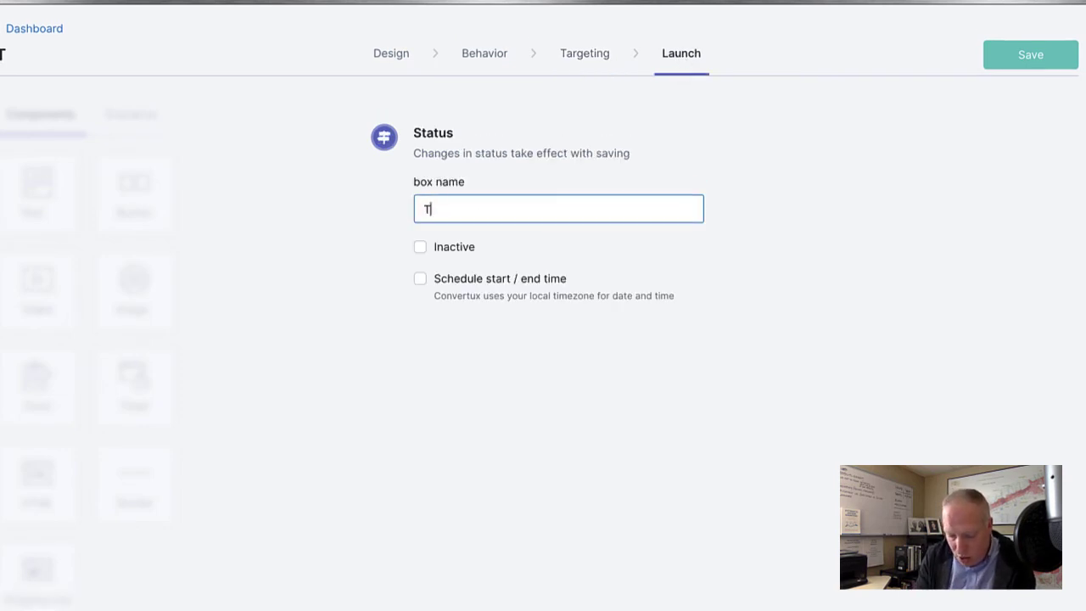
pyautogui.write('est Pop')
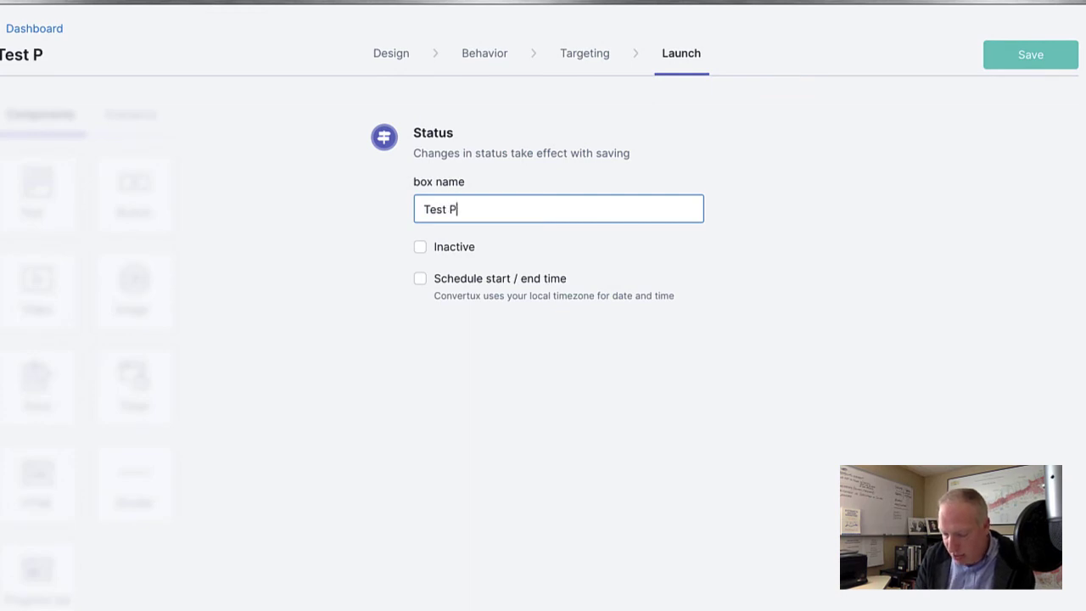
pyautogui.press('BackSpace')
pyautogui.press('BackSpace')
pyautogui.press('BackSpace')
pyautogui.press('BackSpace')
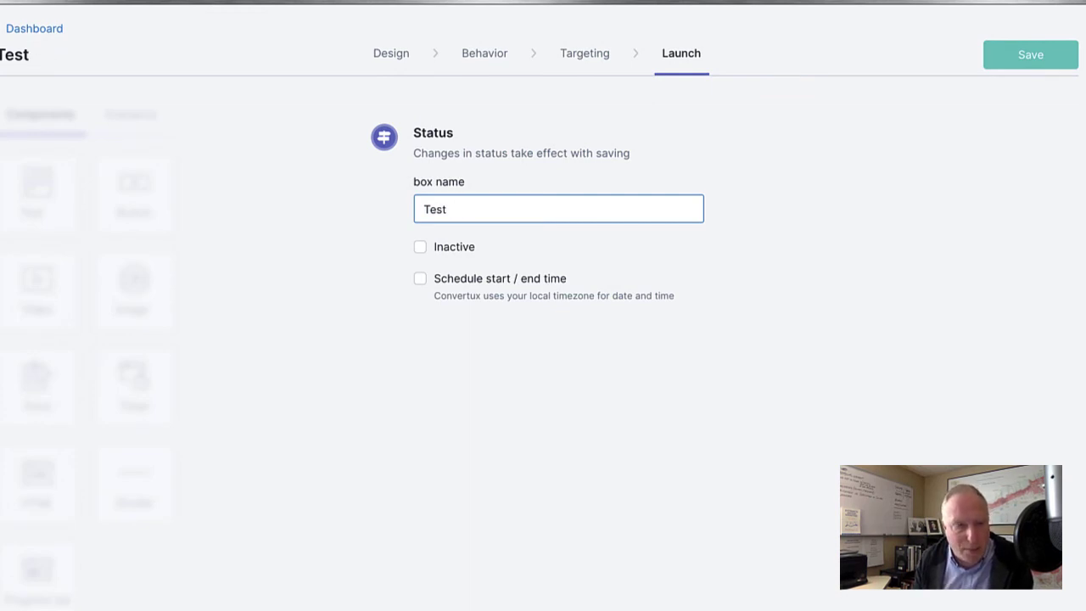
pyautogui.write('Bar')
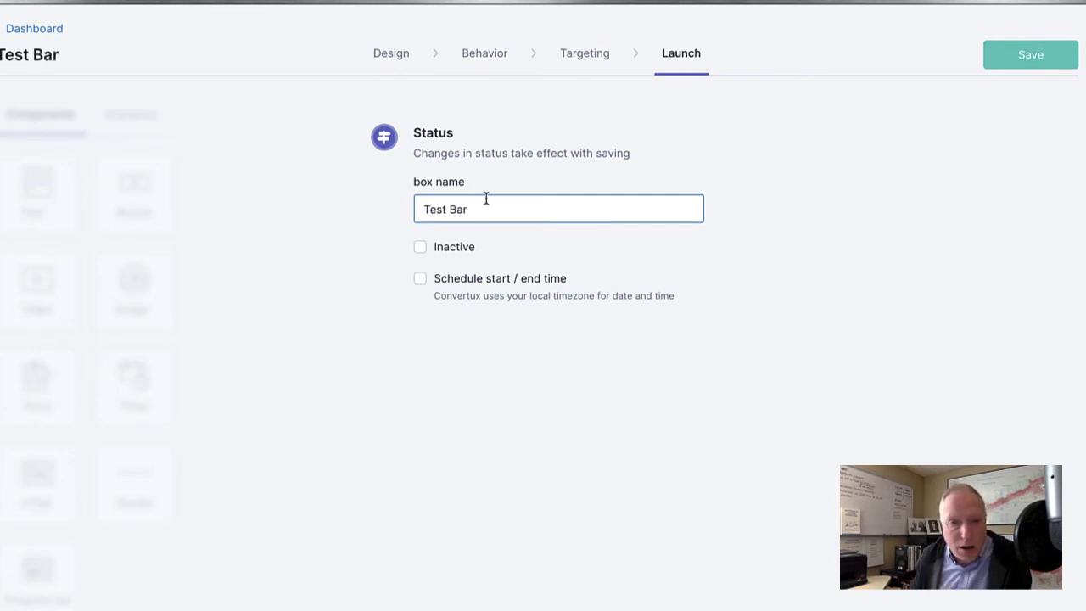
# Set the box status to Live, leaving schedule start and end time unchecked.
pyautogui.click(465, 252)
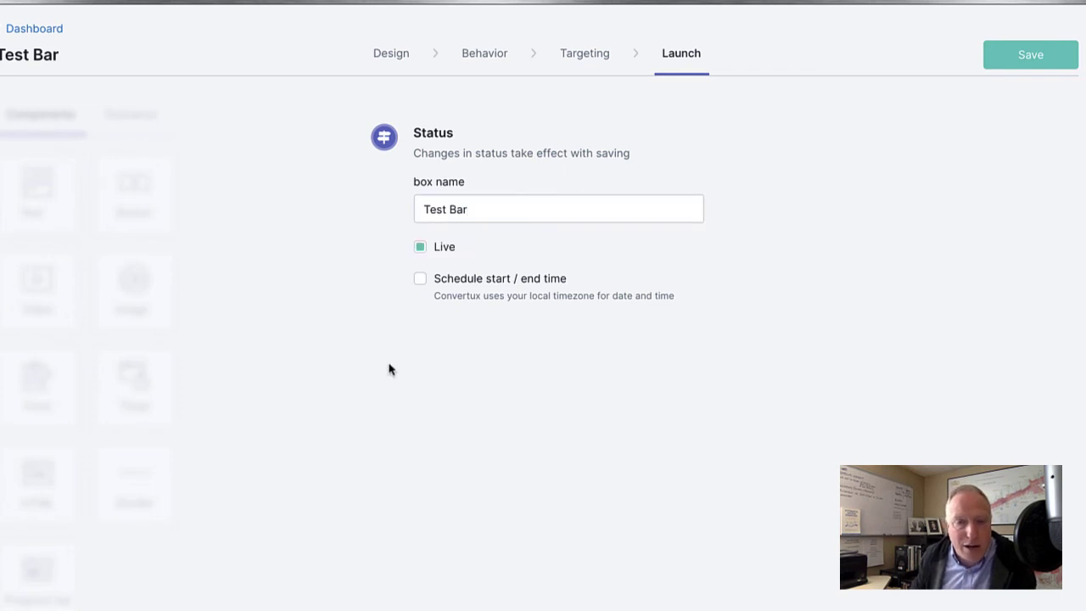
pyautogui.click(438, 252)
pyautogui.click(457, 254)
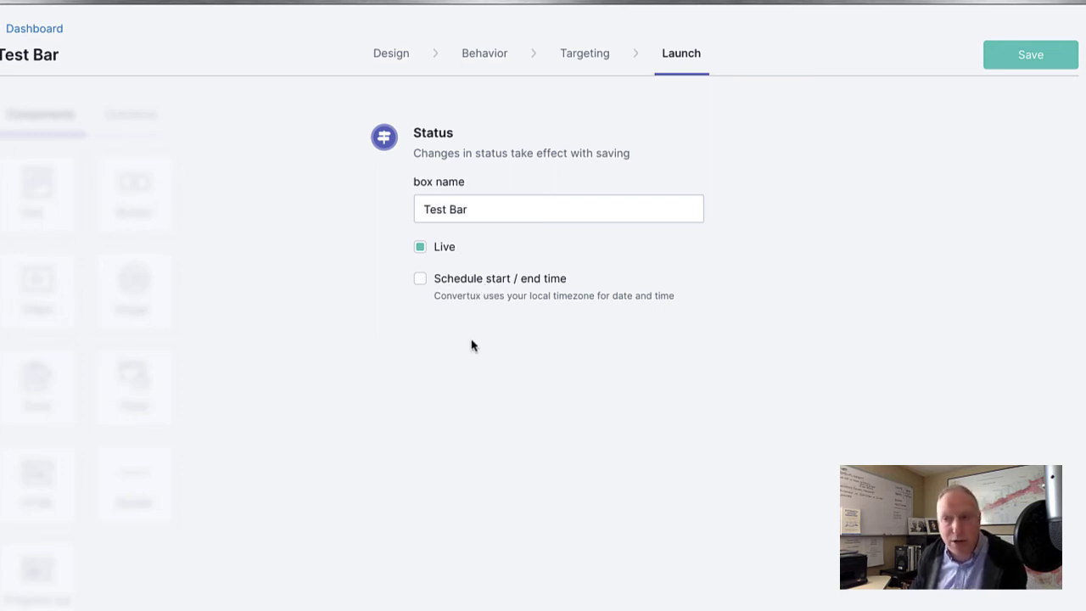
pyautogui.click(454, 285)
pyautogui.click(442, 282)
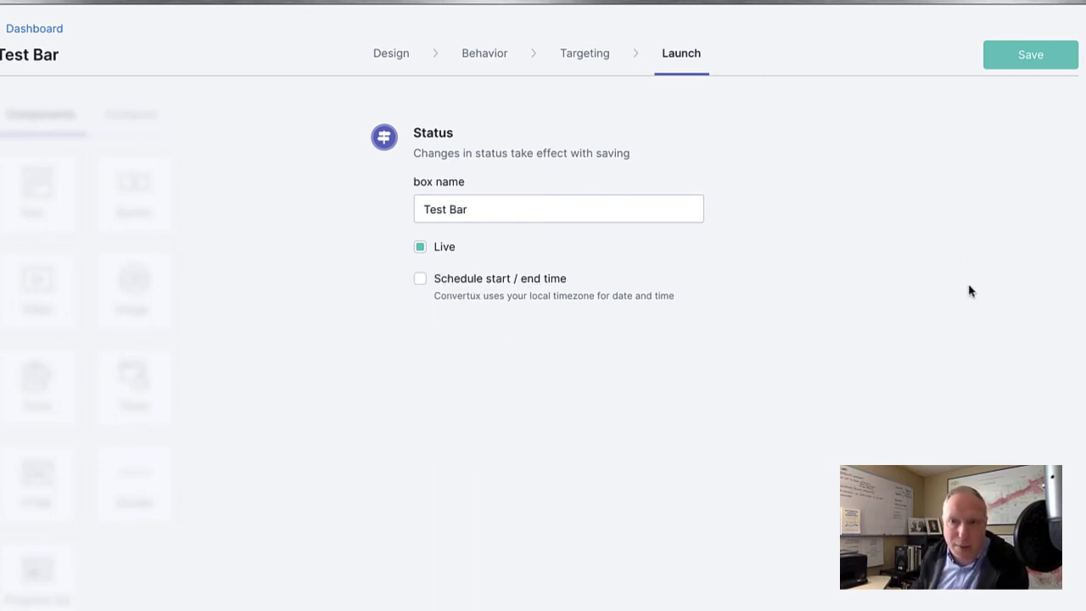
# Save Test Bar, copy the site embed script, and go to My account Installation.
pyautogui.click(1030, 51)
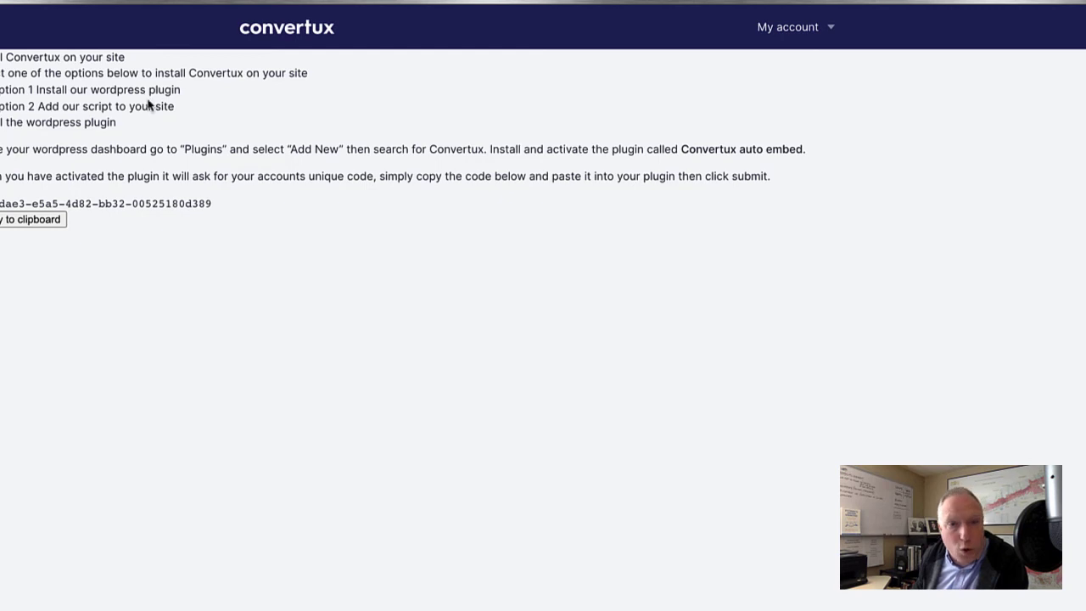
pyautogui.click(85, 113)
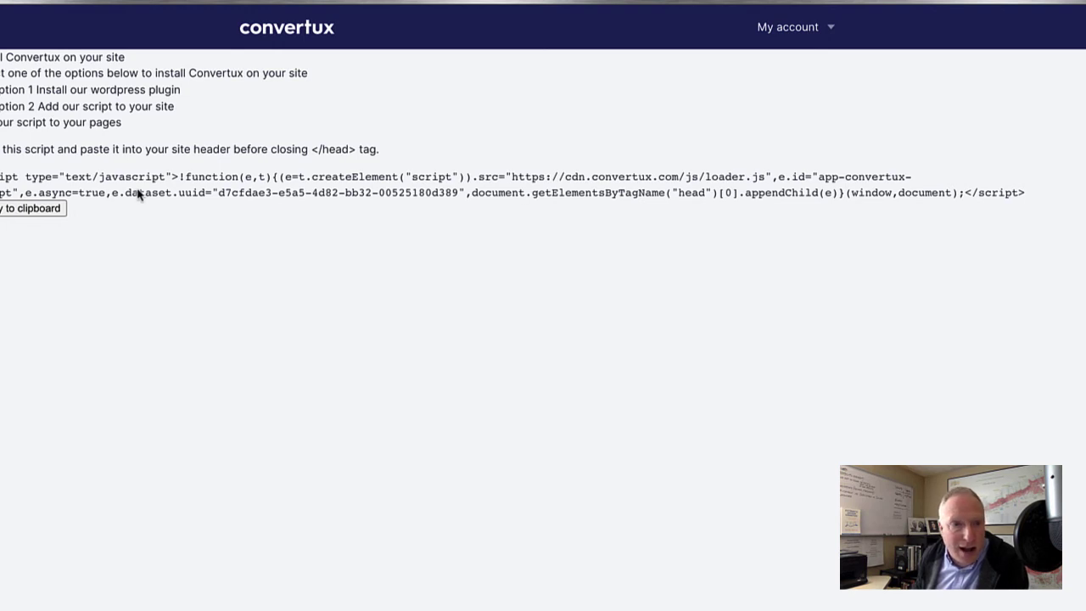
pyautogui.click(28, 215)
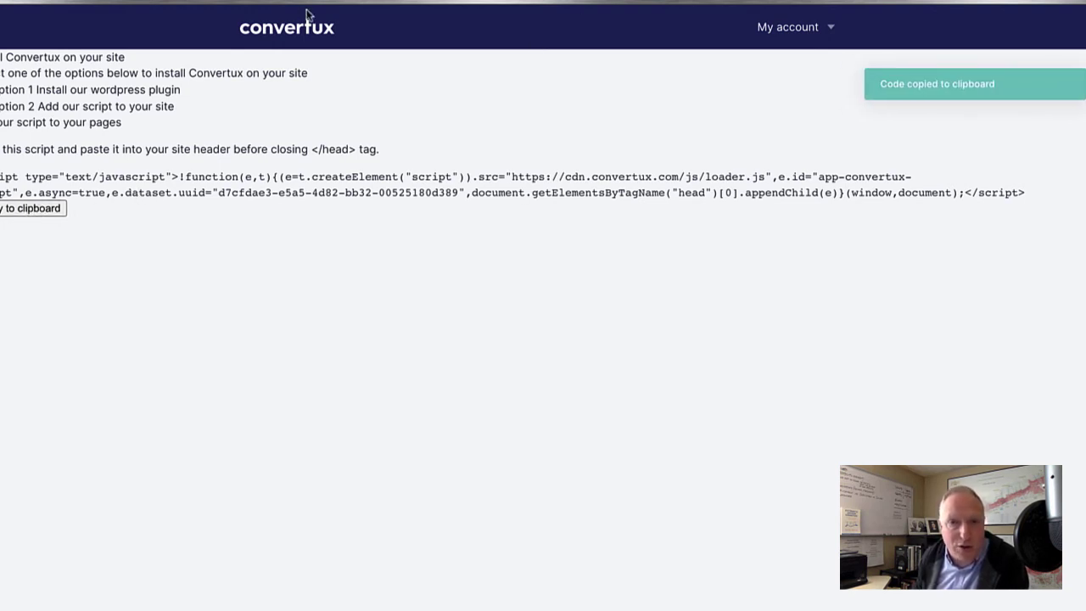
pyautogui.click(774, 34)
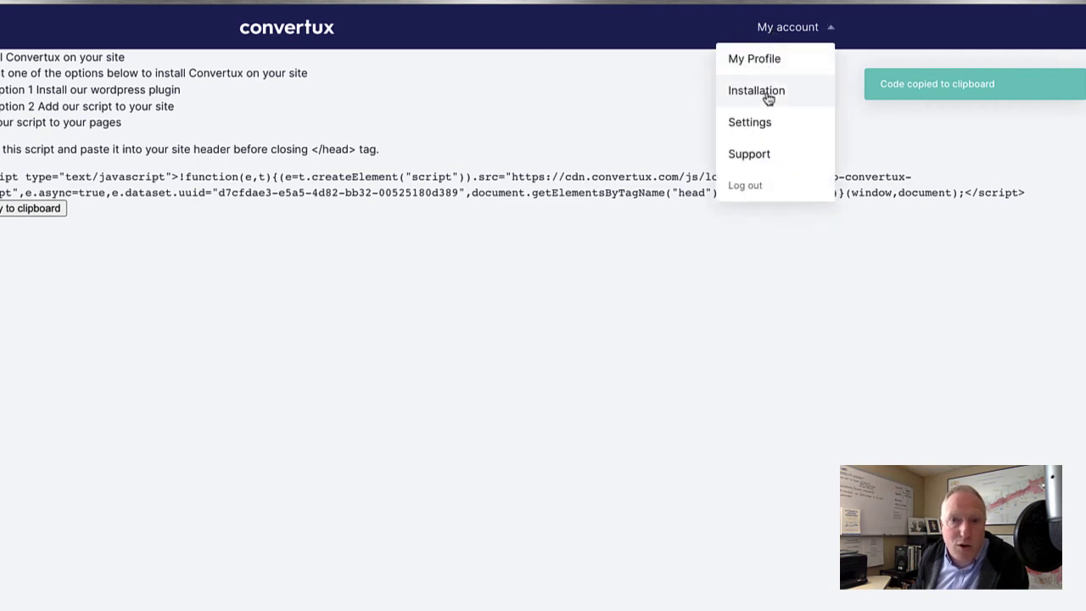
pyautogui.click(766, 93)
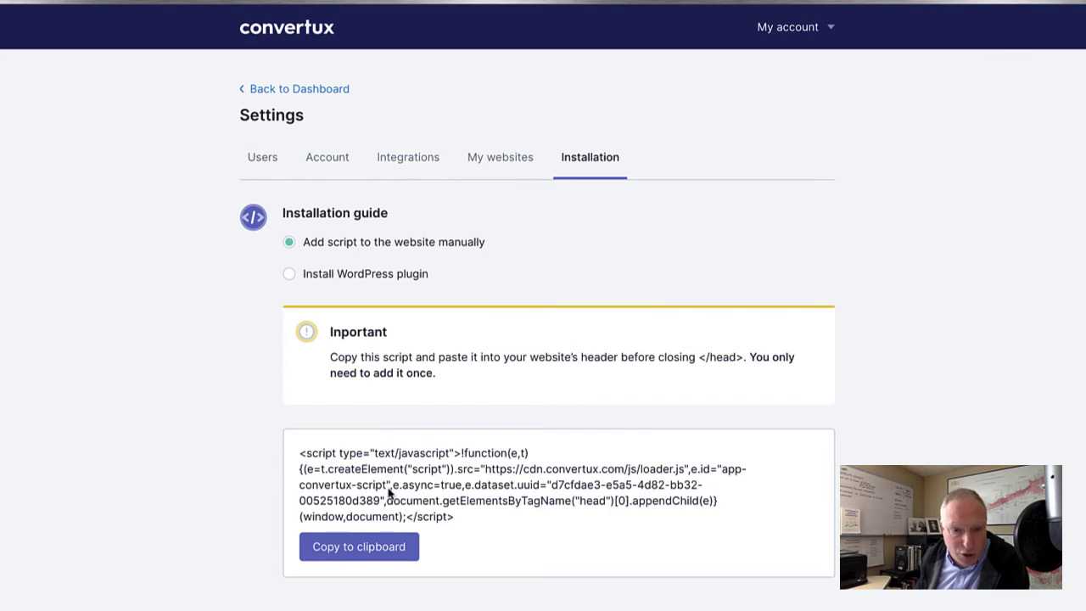
# Copy the 'Add script to the website manually' embed script, after checking the WordPress option.
pyautogui.click(357, 275)
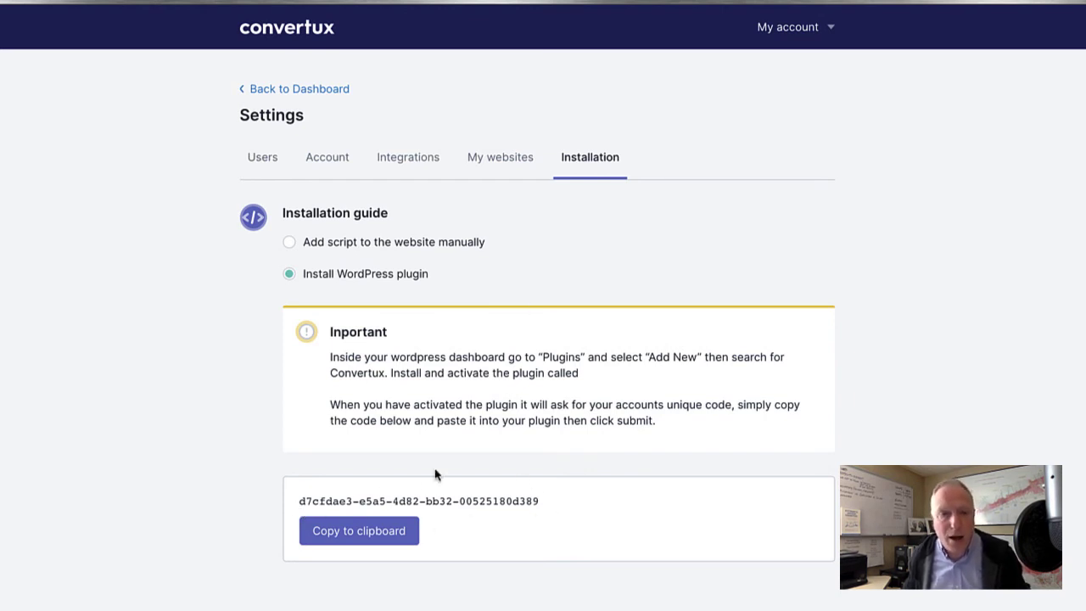
pyautogui.click(289, 242)
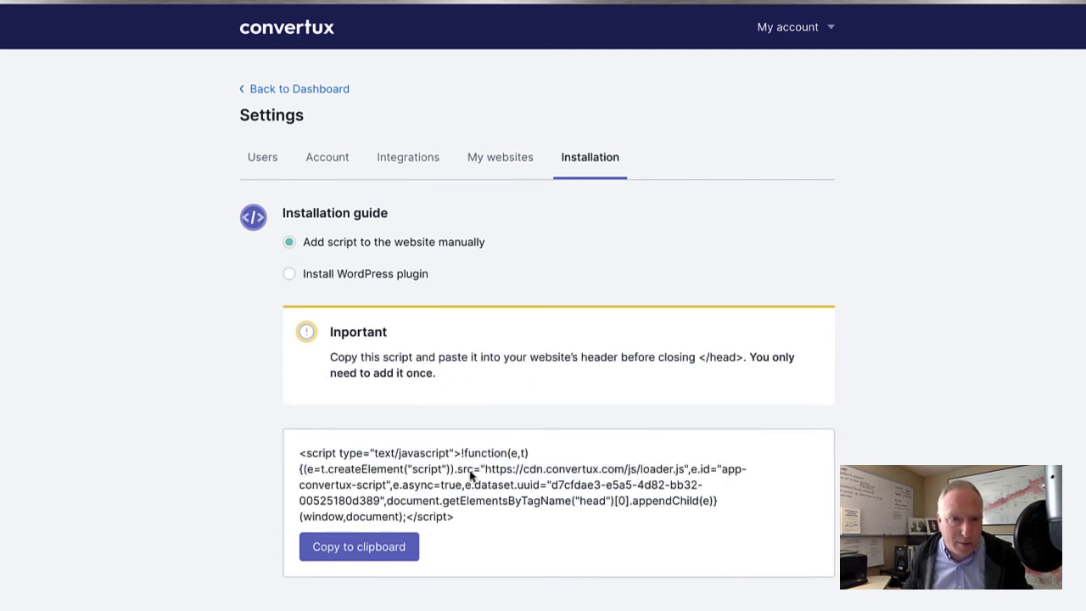
pyautogui.click(381, 550)
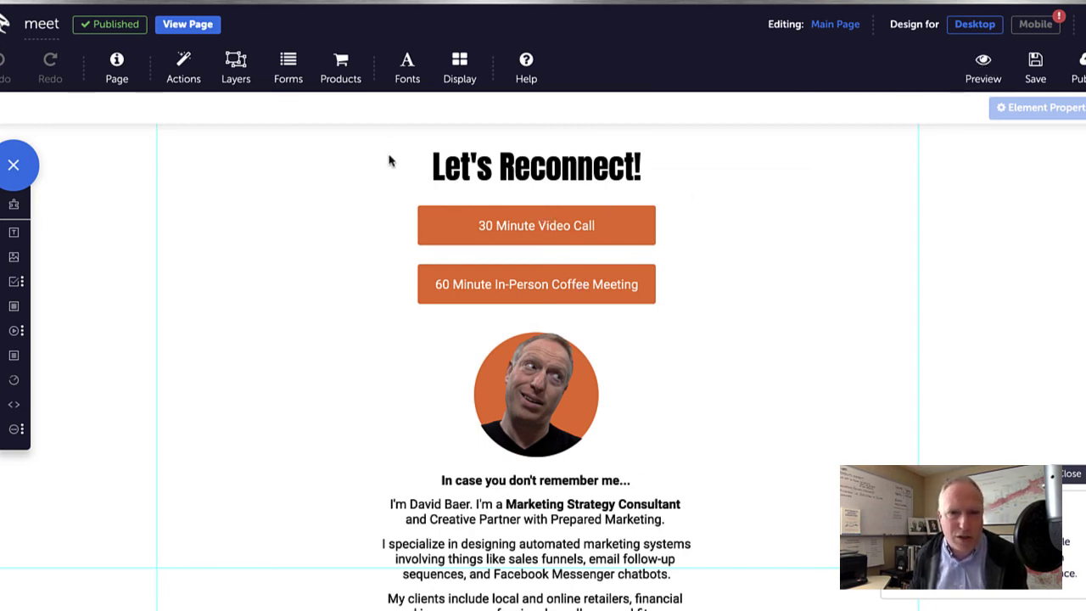
# Review the Convertux header script code in the meet page's Custom Scripts.
pyautogui.click(197, 24)
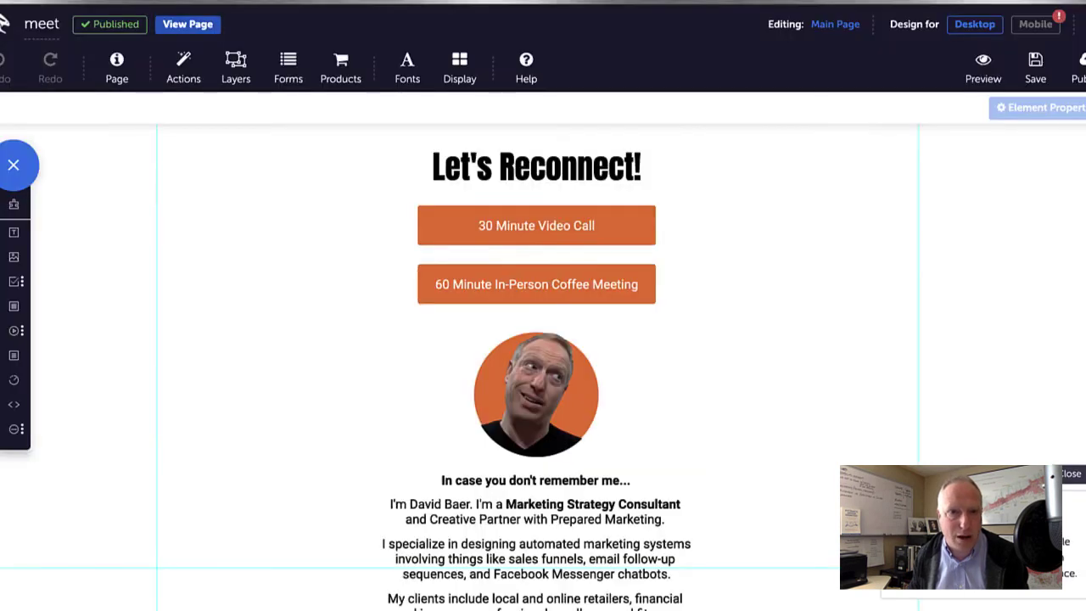
pyautogui.click(115, 72)
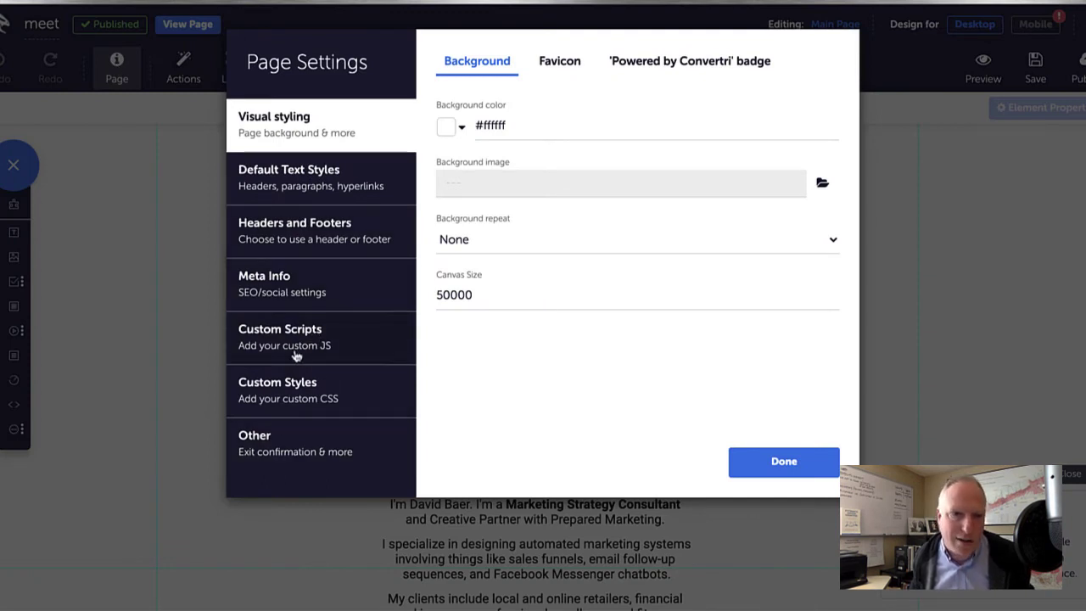
pyautogui.click(296, 355)
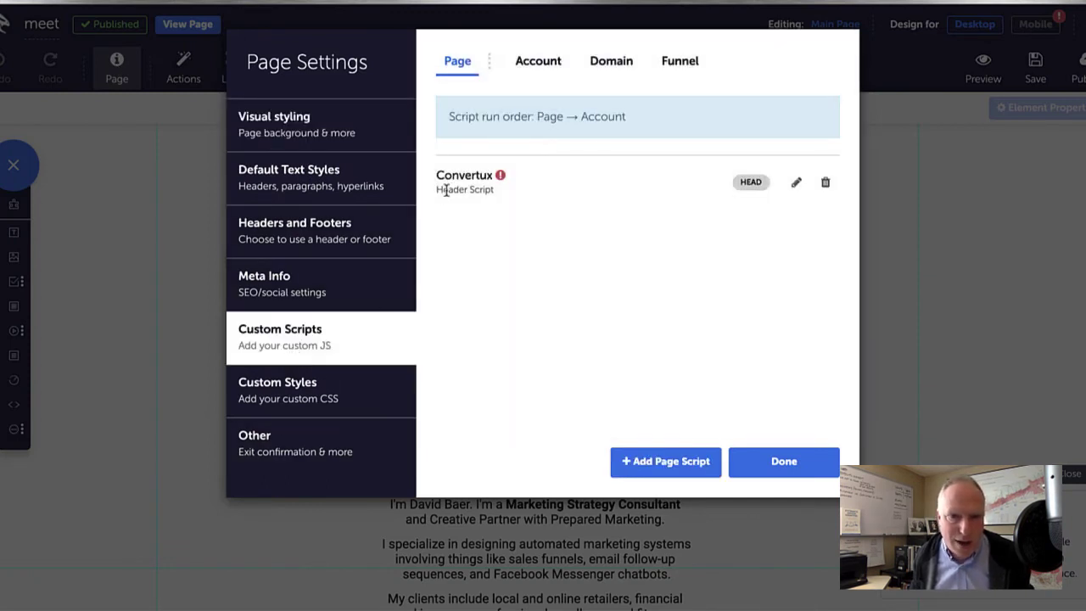
pyautogui.click(795, 182)
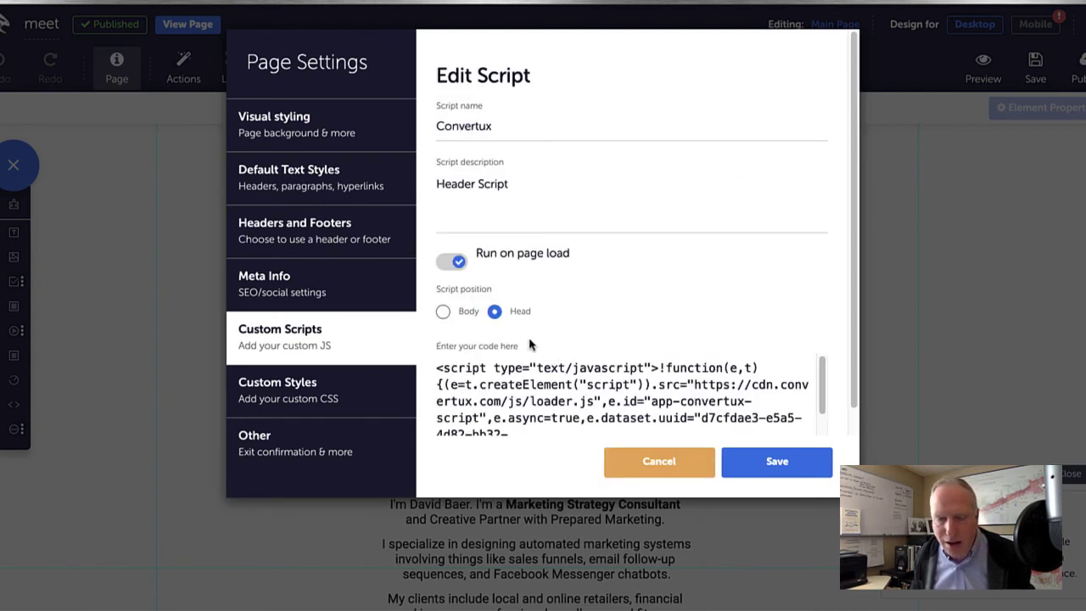
pyautogui.click(436, 371)
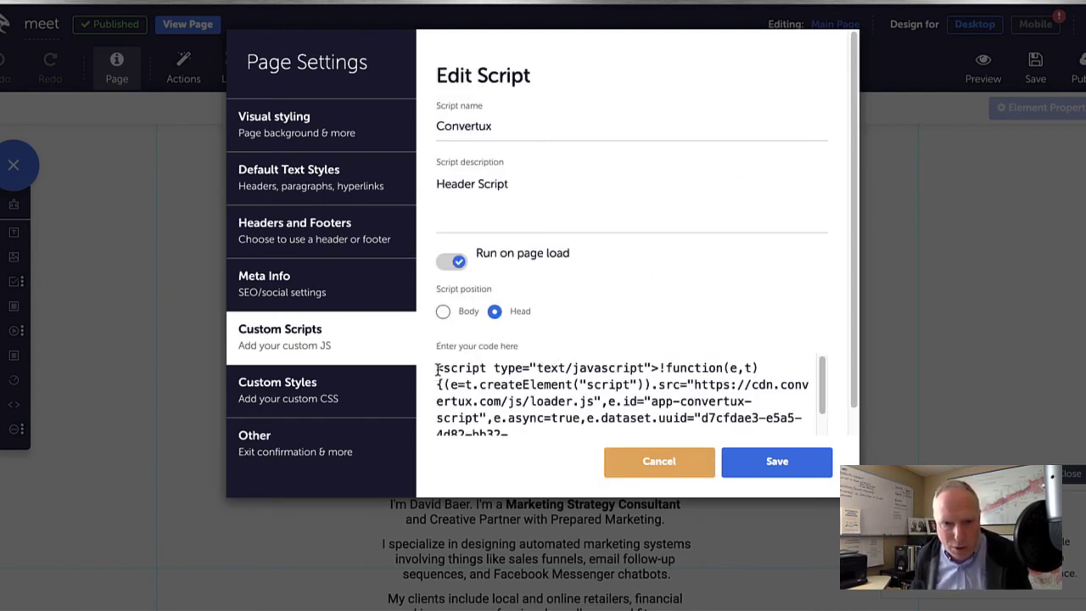
pyautogui.hotkey('ctrl', 'a')
pyautogui.scroll(-3, 499, 416)
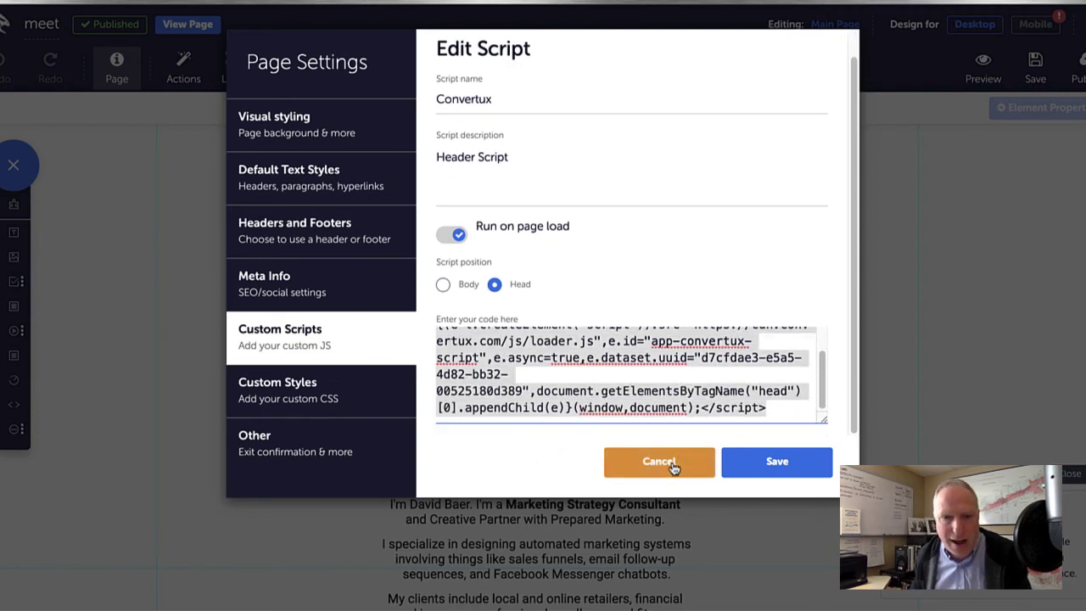
# Close the script editor and page settings unchanged, and bring up Publish.
pyautogui.click(735, 463)
pyautogui.click(785, 462)
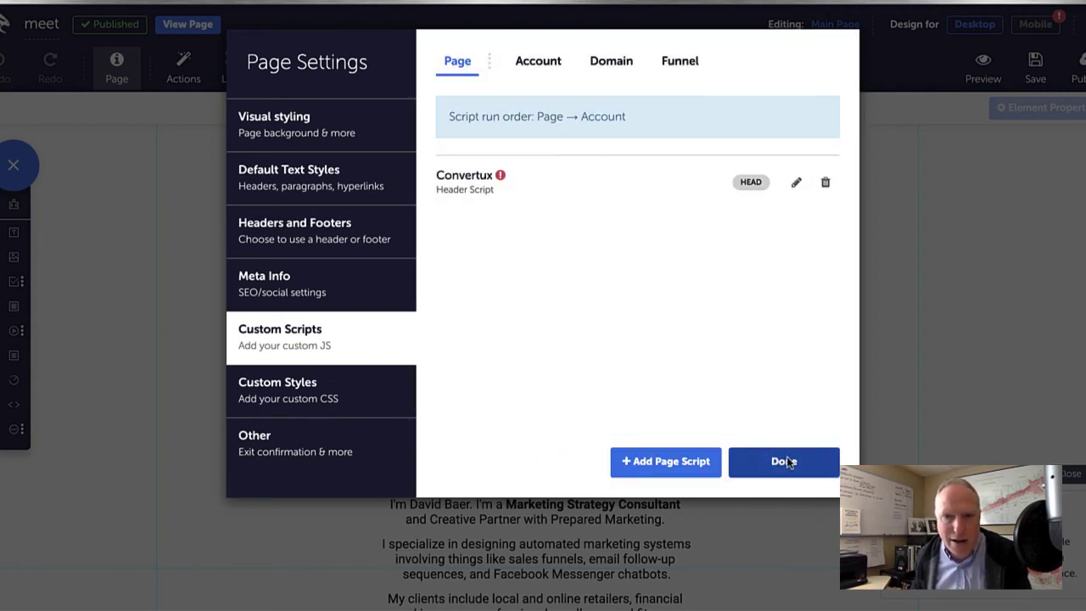
pyautogui.click(1077, 64)
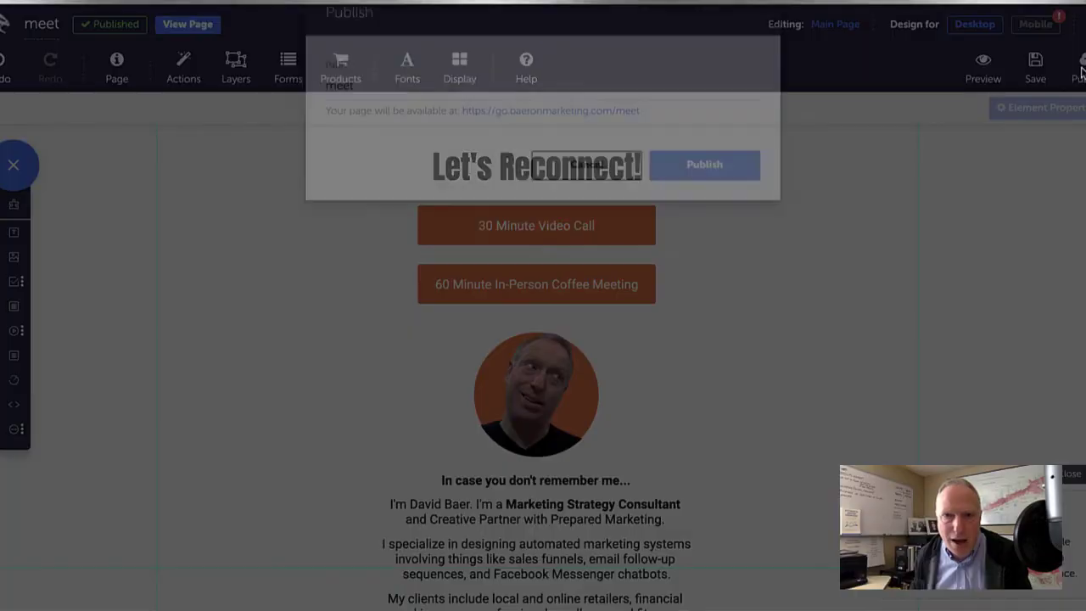
# Publish the meet page and open its live address.
pyautogui.click(735, 201)
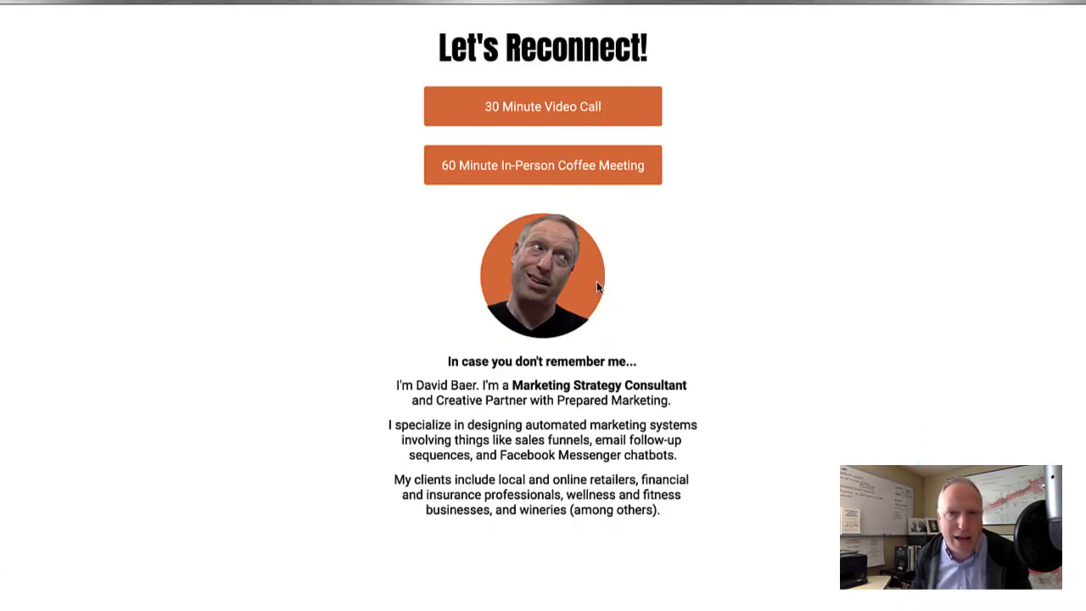
pyautogui.hotkey('ctrl', 'w')
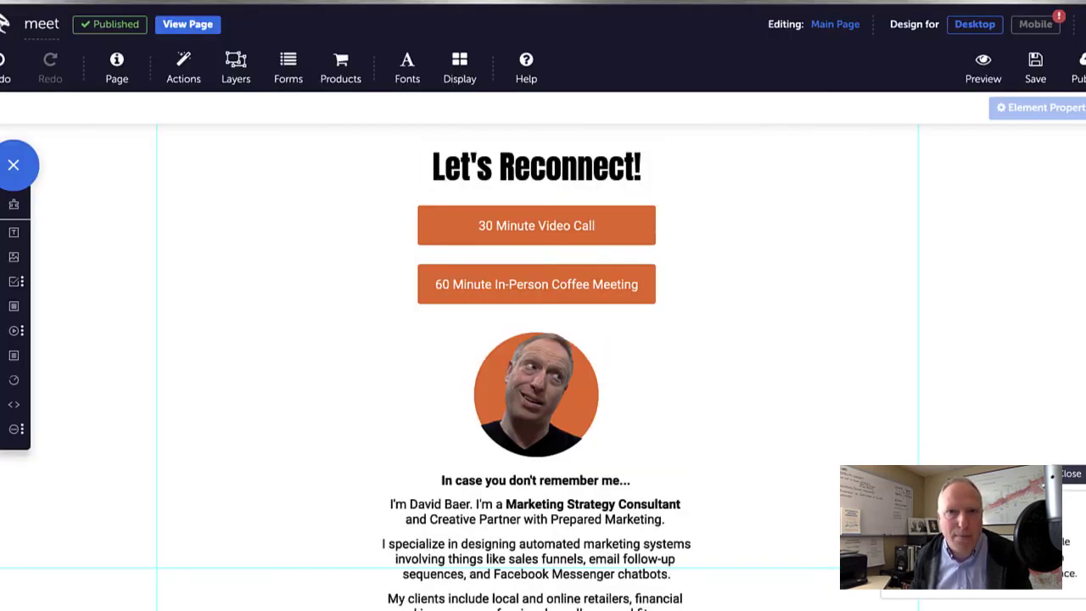
pyautogui.click(187, 25)
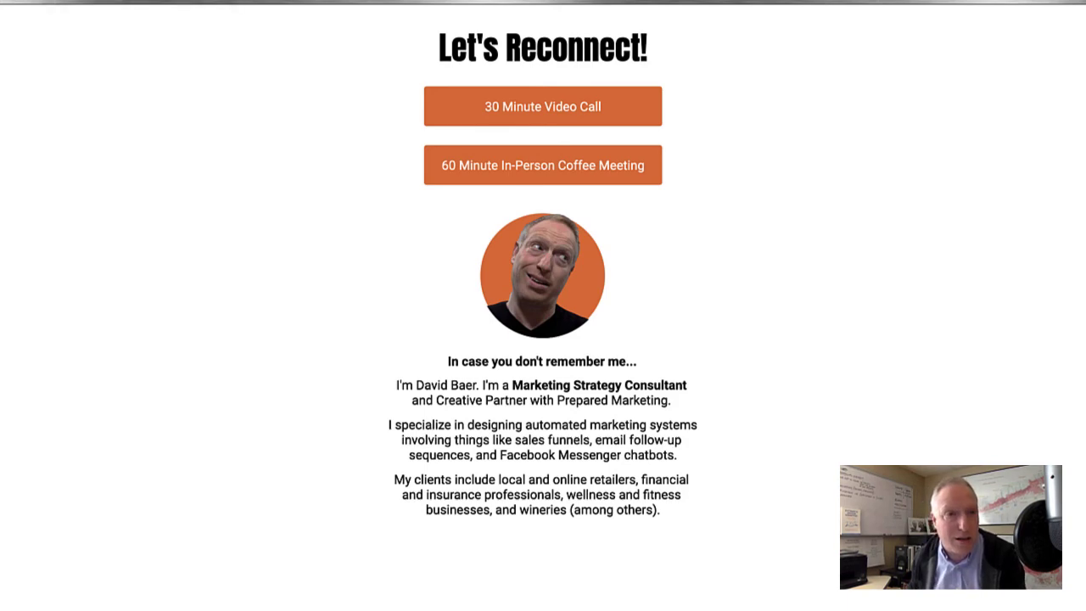
# Load the live page in an incognito window and test the purple bar's Buy Now.
pyautogui.click(83, 1)
pyautogui.click(293, 223)
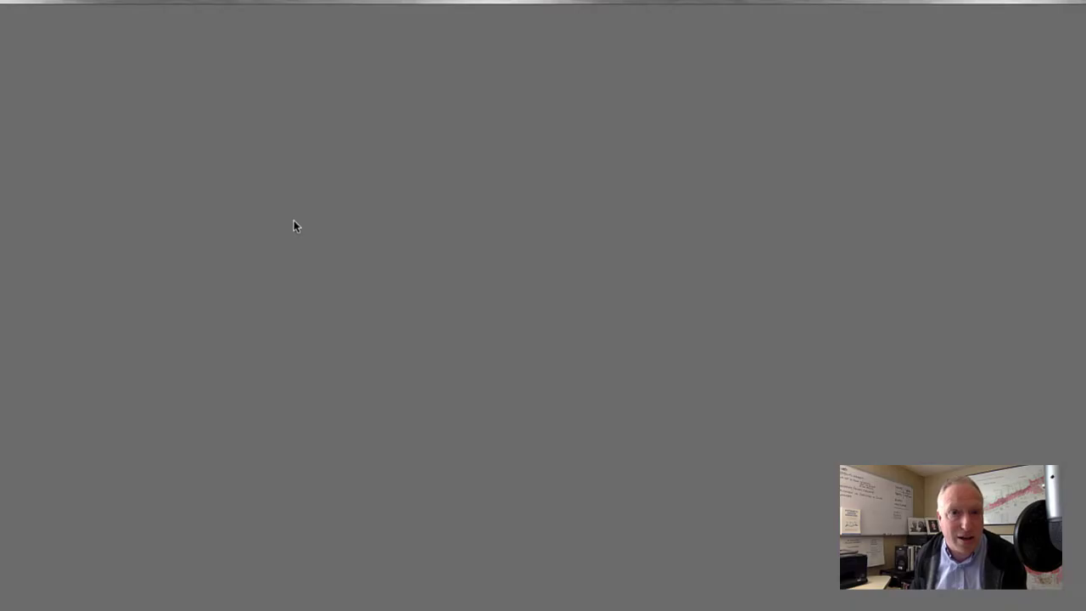
pyautogui.press('super+v')
pyautogui.press('Return')
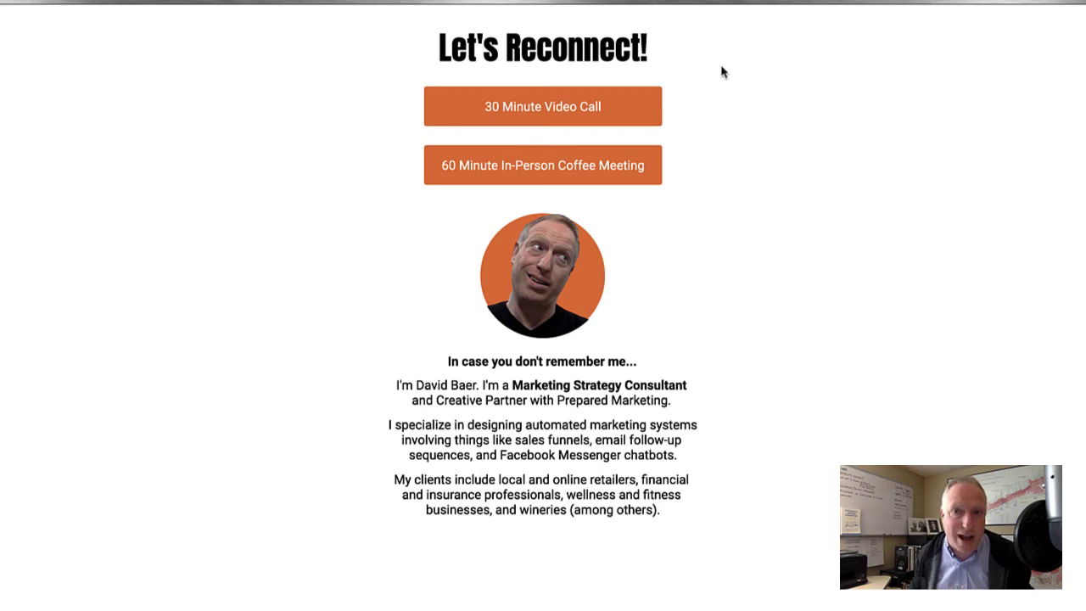
pyautogui.moveTo(718, 39)
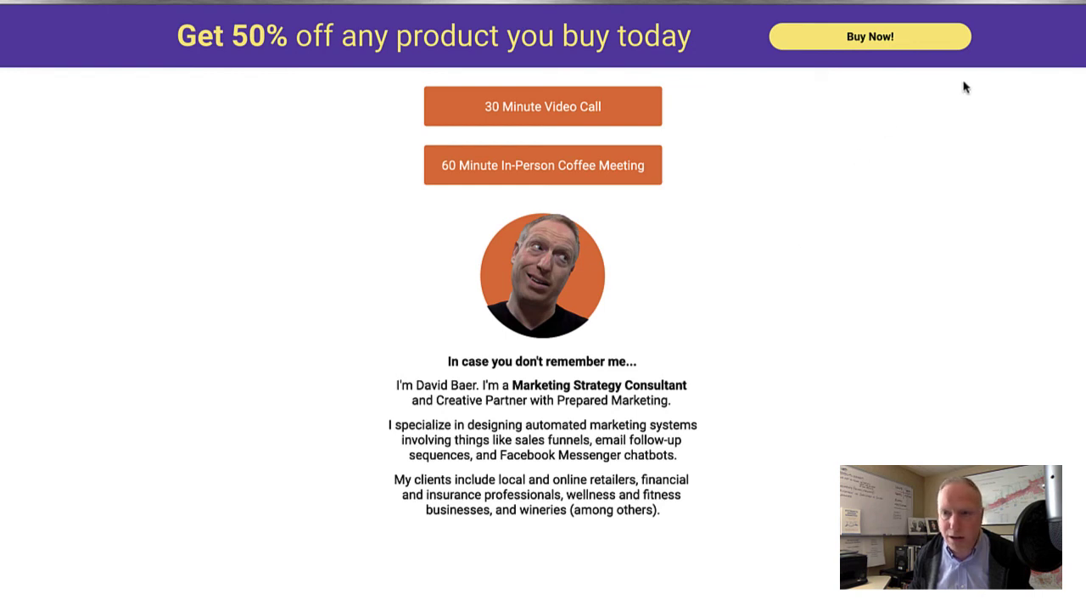
pyautogui.click(863, 42)
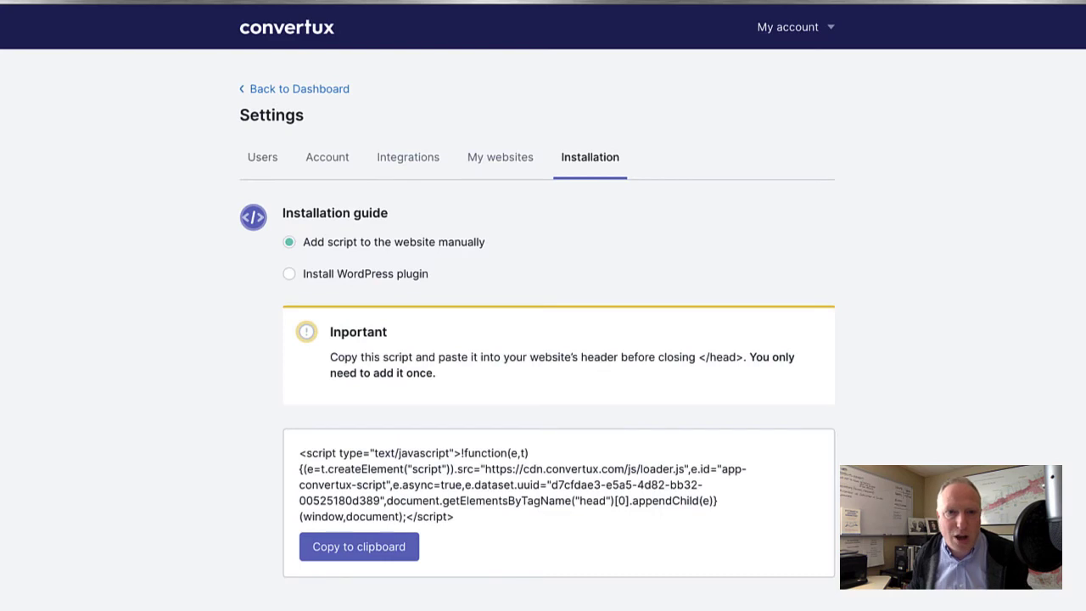
# Open Test Bar from the dashboard and select its Buy Now button.
pyautogui.click(268, 90)
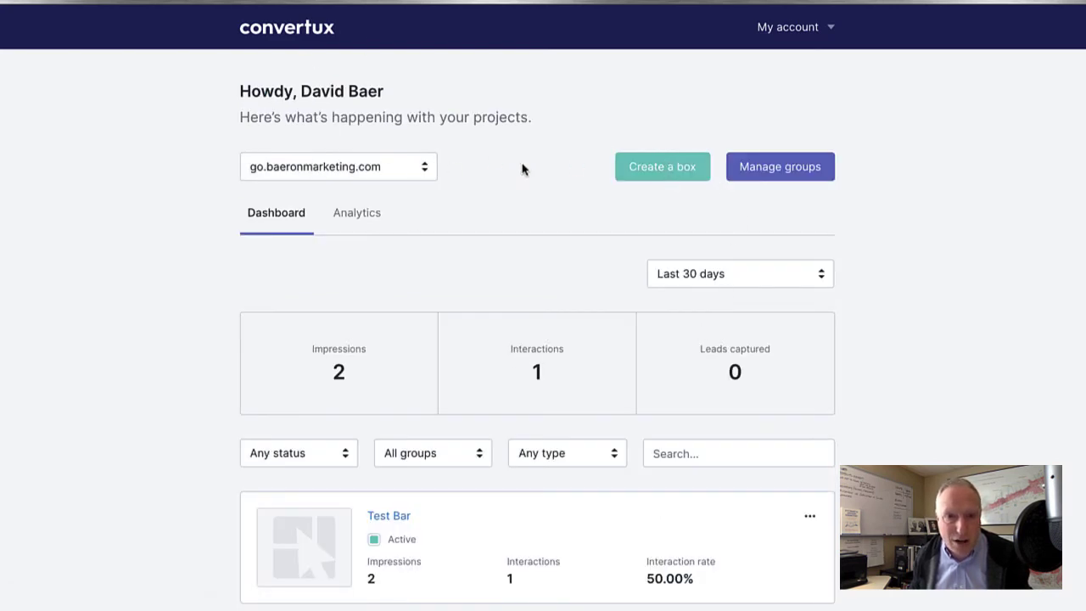
pyautogui.click(387, 516)
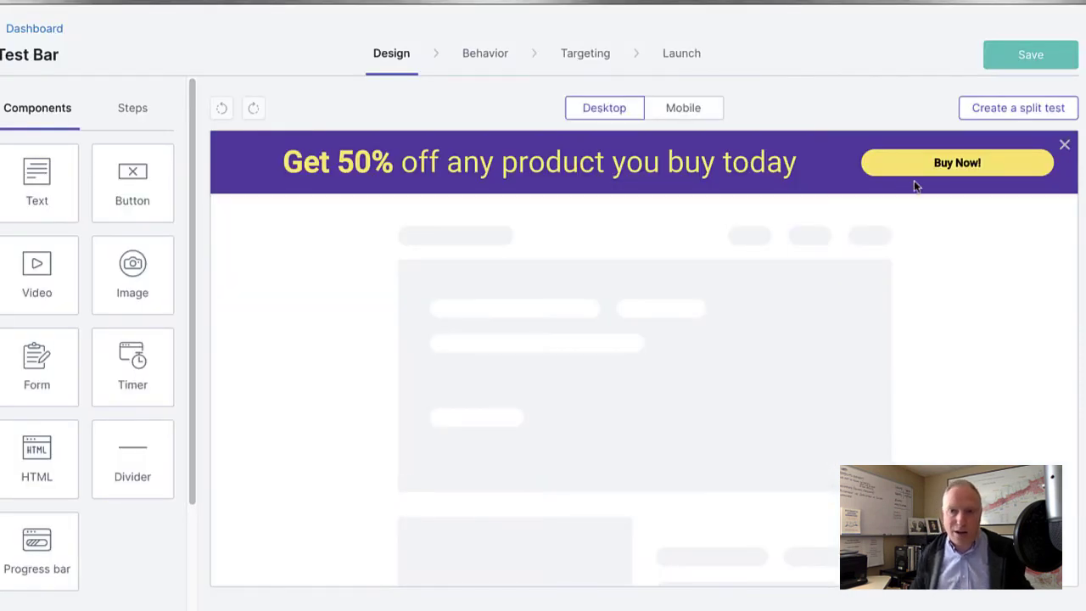
pyautogui.click(944, 166)
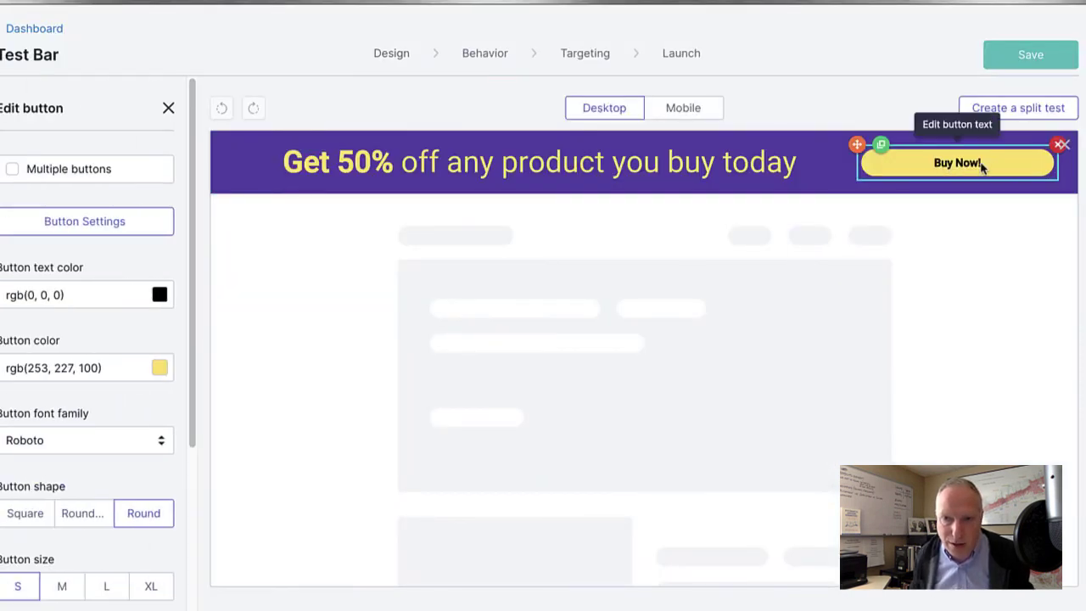
# Look at Buy Now's Redirect to url action, then cancel without changes.
pyautogui.click(108, 221)
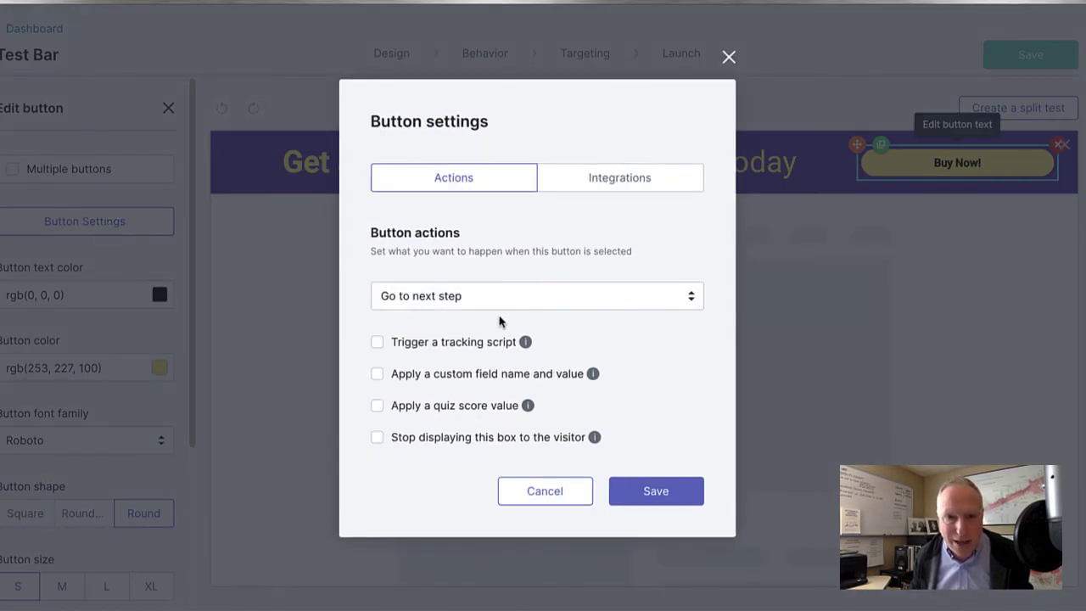
pyautogui.click(456, 297)
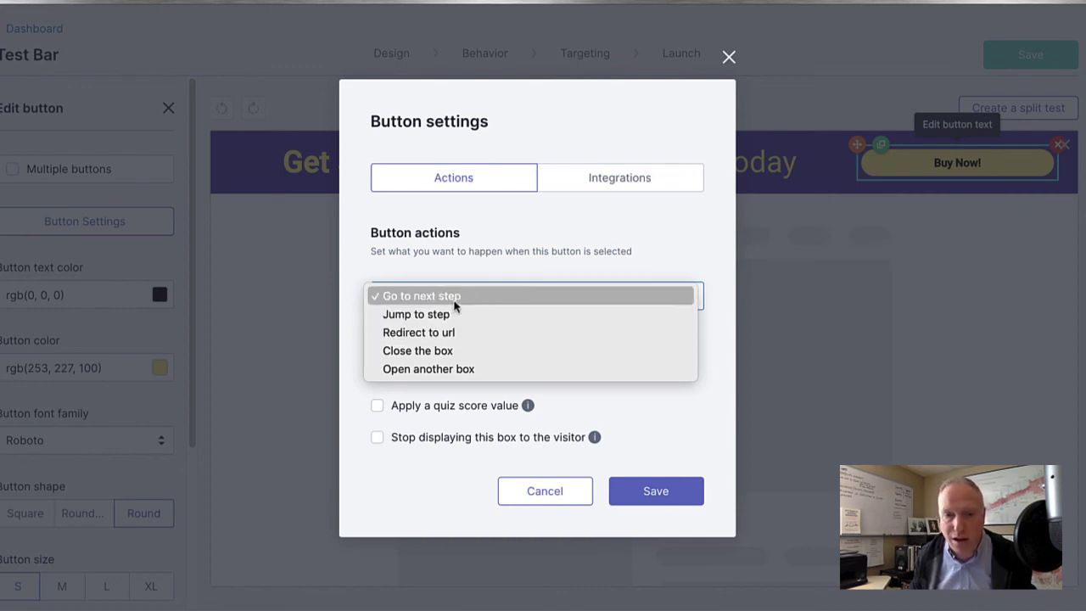
pyautogui.click(455, 333)
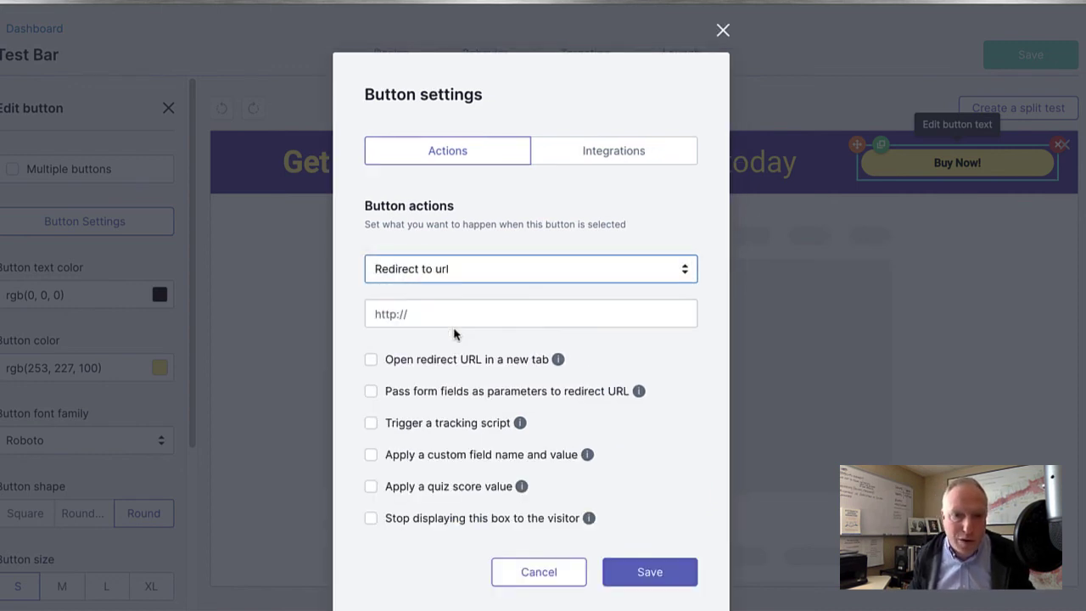
pyautogui.click(384, 316)
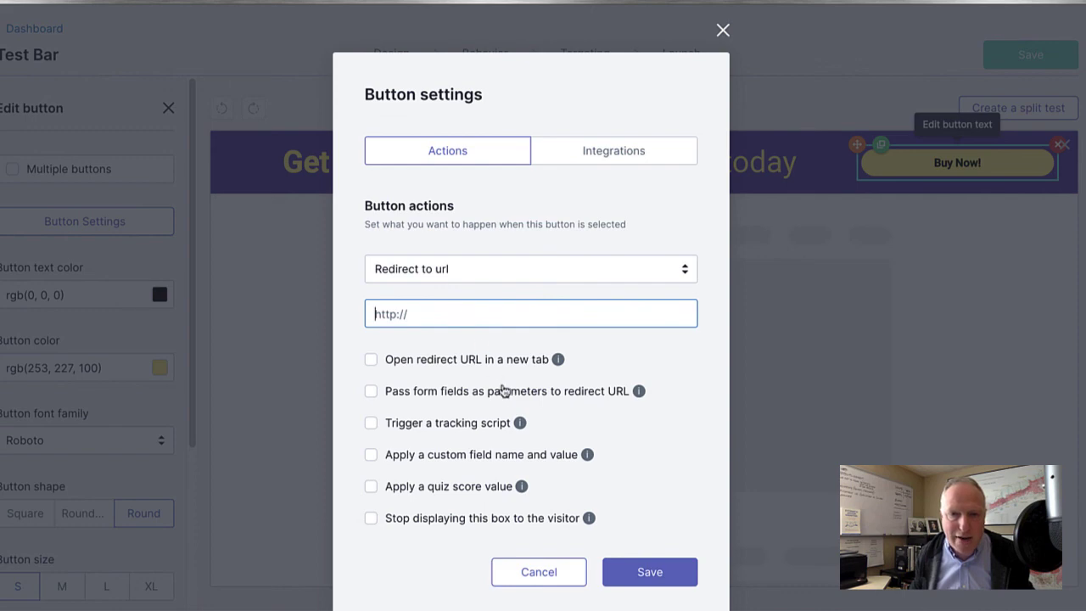
pyautogui.click(539, 573)
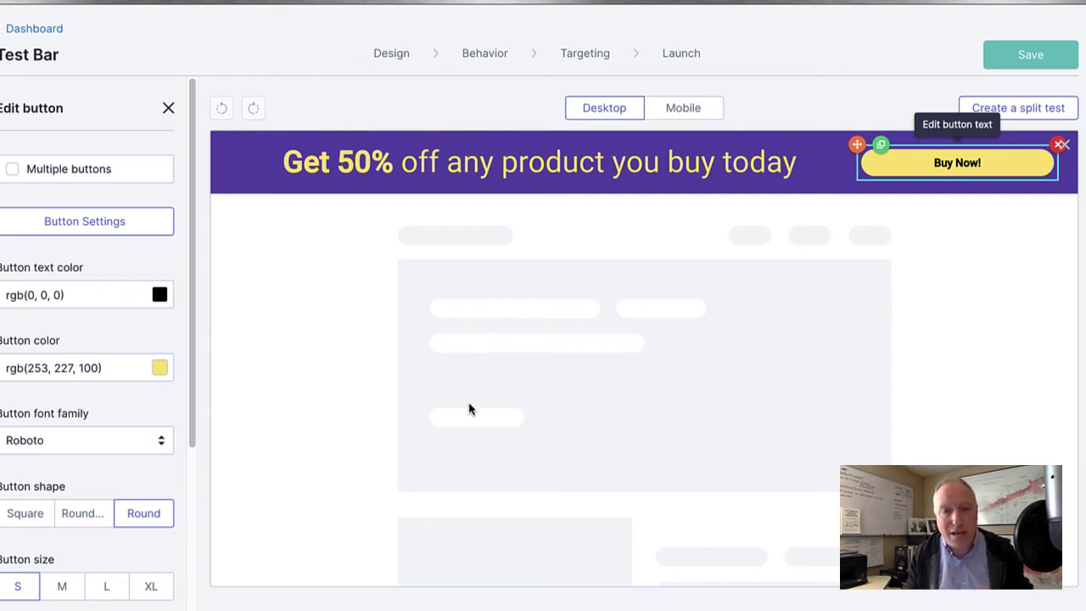
pyautogui.click(317, 341)
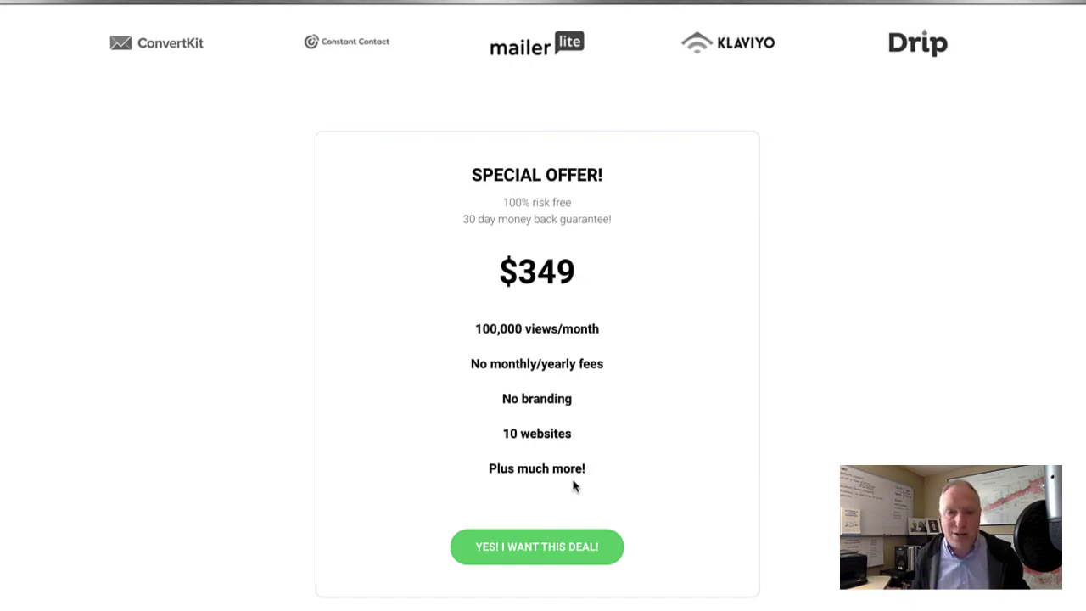
pyautogui.scroll(-13, 712, 416)
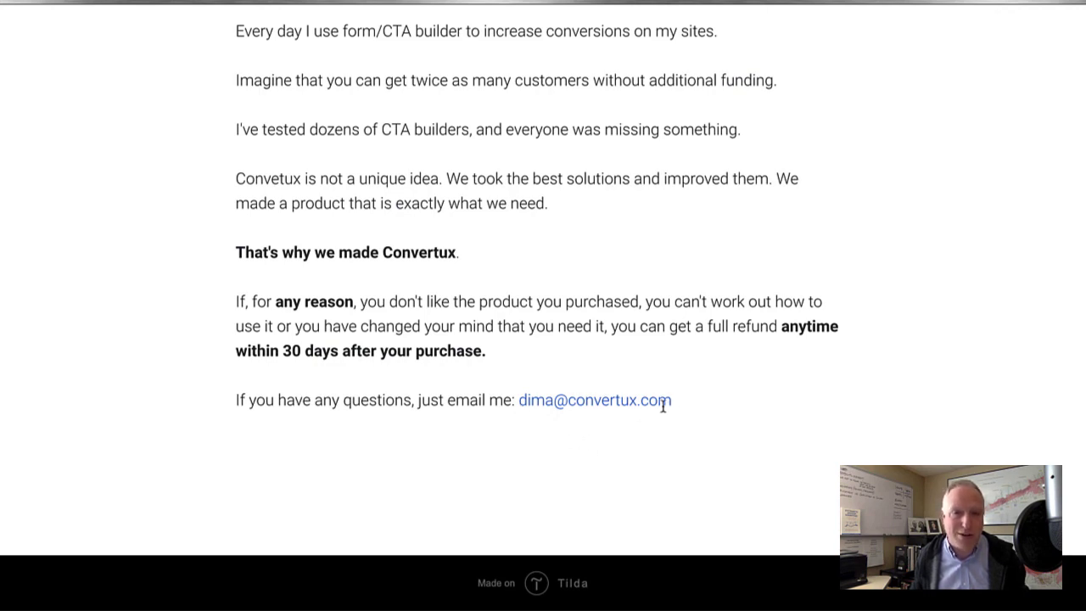
pyautogui.scroll(5, 749, 449)
pyautogui.scroll(1, 749, 451)
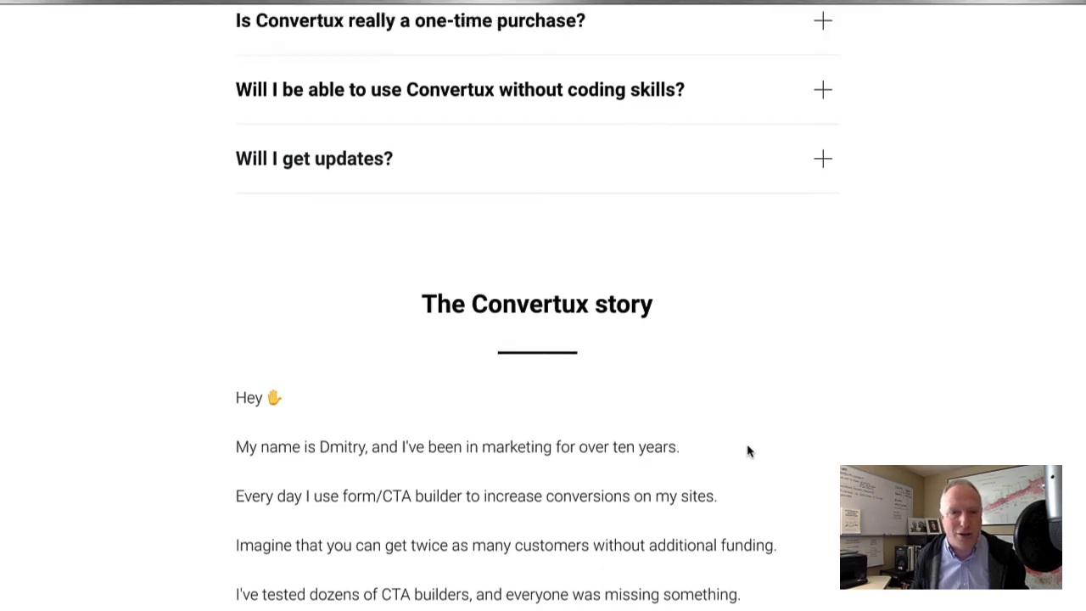